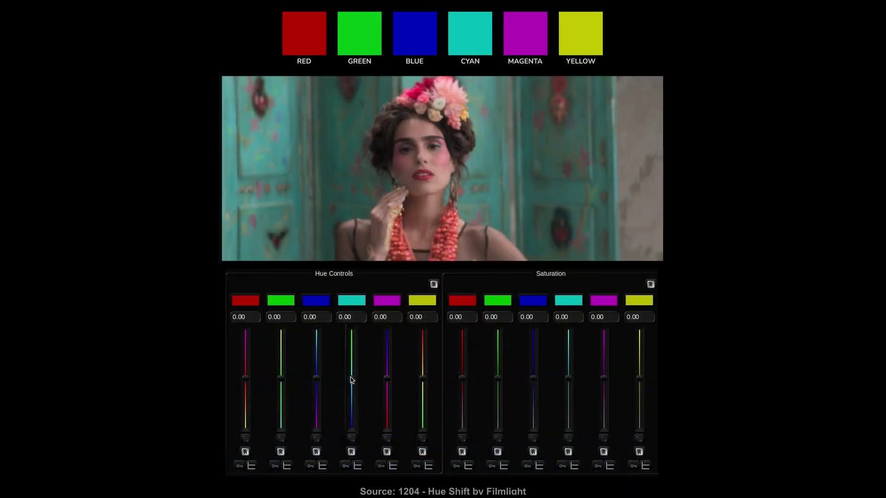
Shift the cyan hue to -0.60 and lower the cyan value so the teal doors turn a darker blue
drag(351, 379, 354, 410)
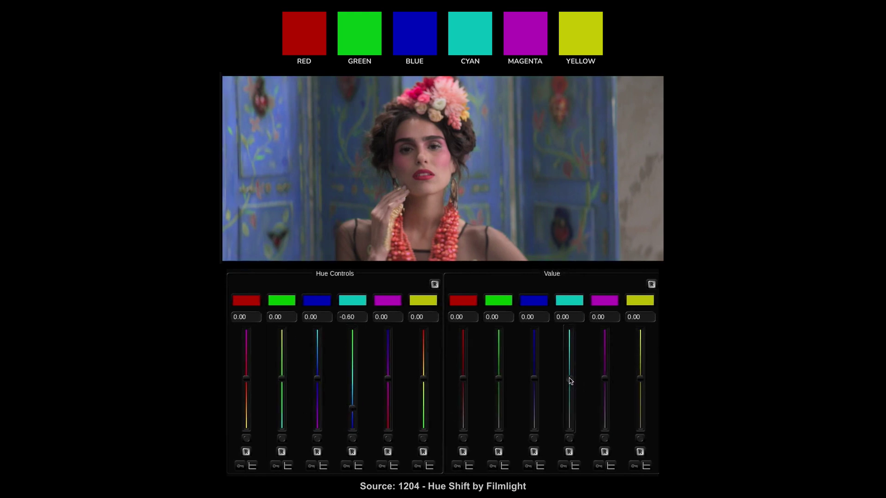
drag(571, 381, 578, 413)
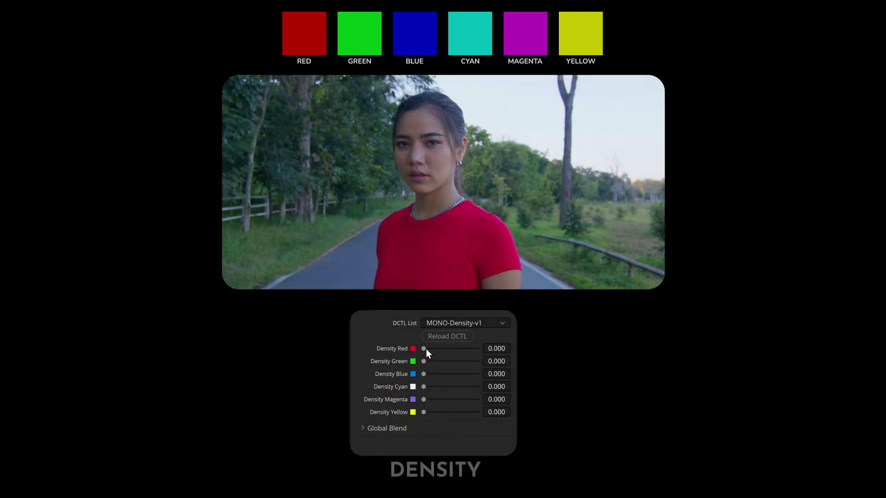
Set Density Red to 0.559, raise Density Yellow with MONO-Density-v1, and increase Desaturate Blue with MONO-Desat-v1
drag(425, 349, 456, 349)
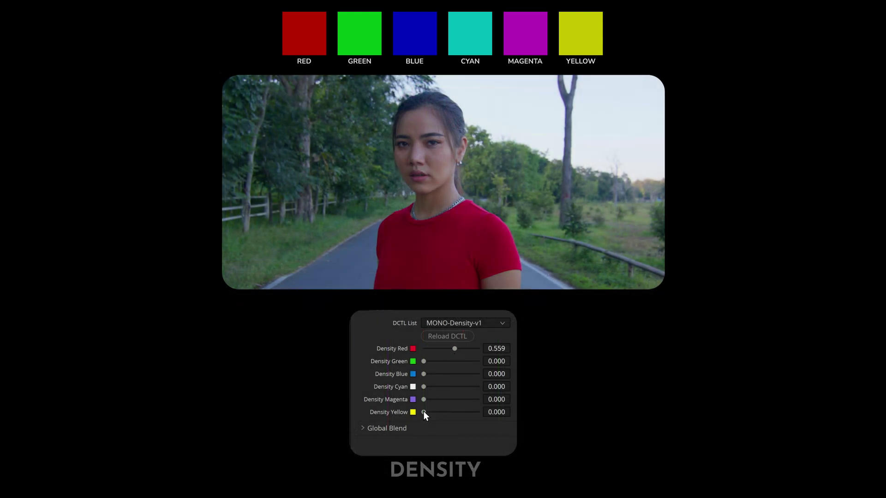
drag(423, 412, 450, 411)
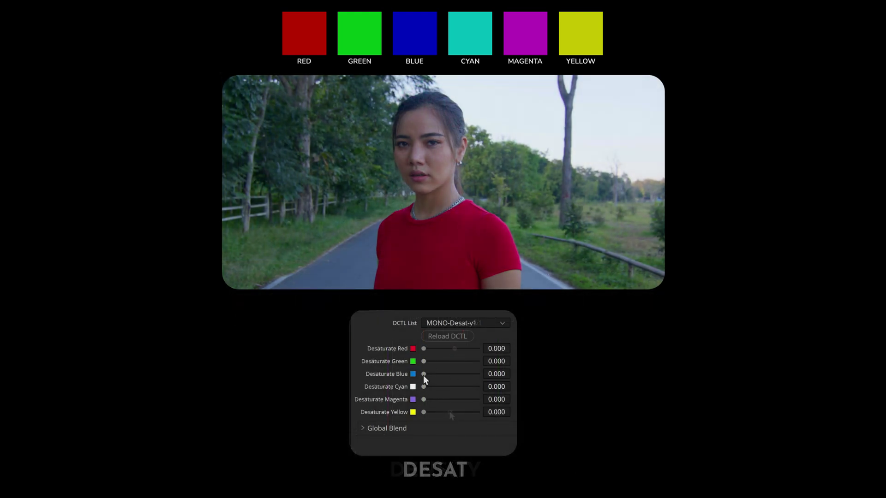
mouse_move(423, 374)
mouse_down()
mouse_move(452, 373)
mouse_move(433, 387)
mouse_up()
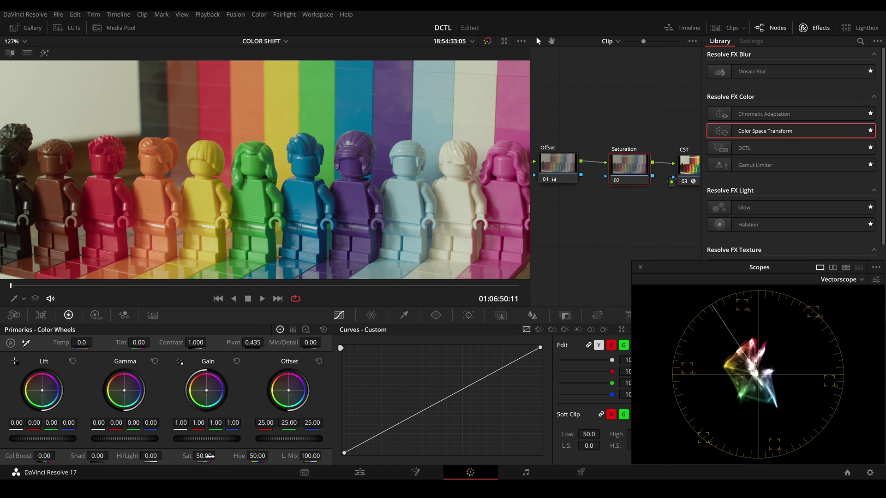
Set the saturation of the Saturation node to 100 in the primary color wheels
drag(204, 456, 218, 455)
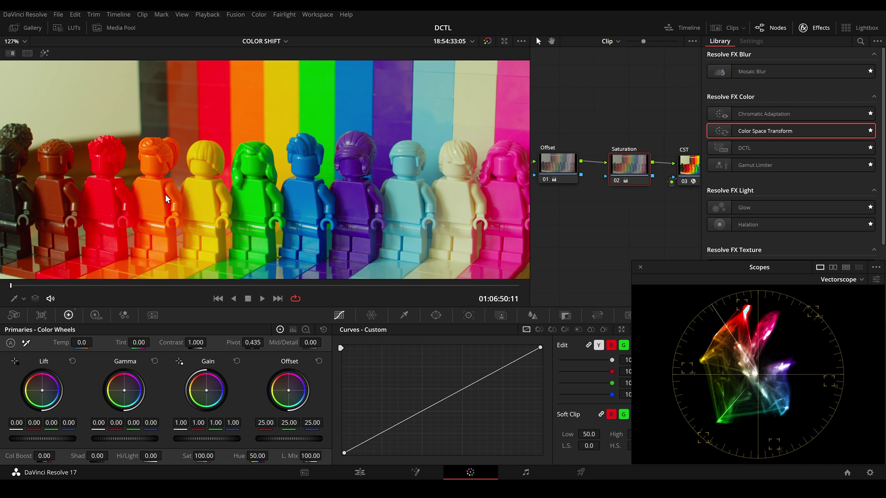
scroll(165, 194, down, 2)
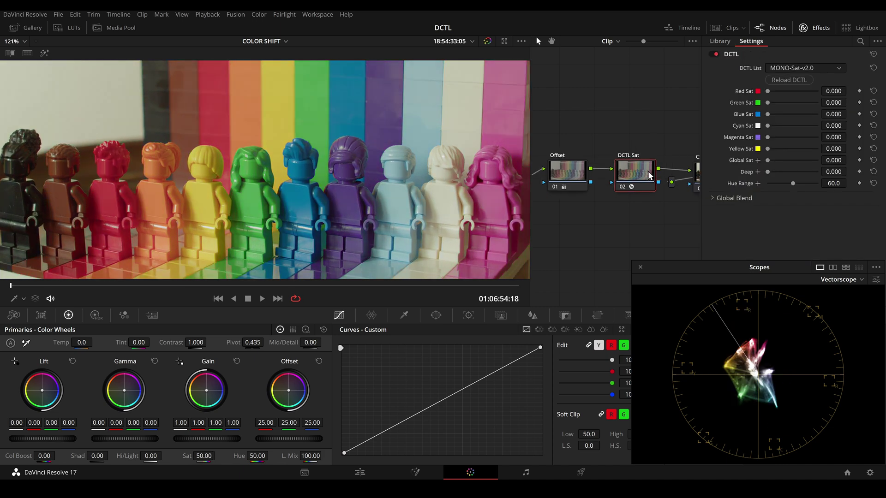
Try Global Sat at 1.000 in the MONO-Sat-v2.0 DCTL on the DCTL Sat node and reset it
click(767, 160)
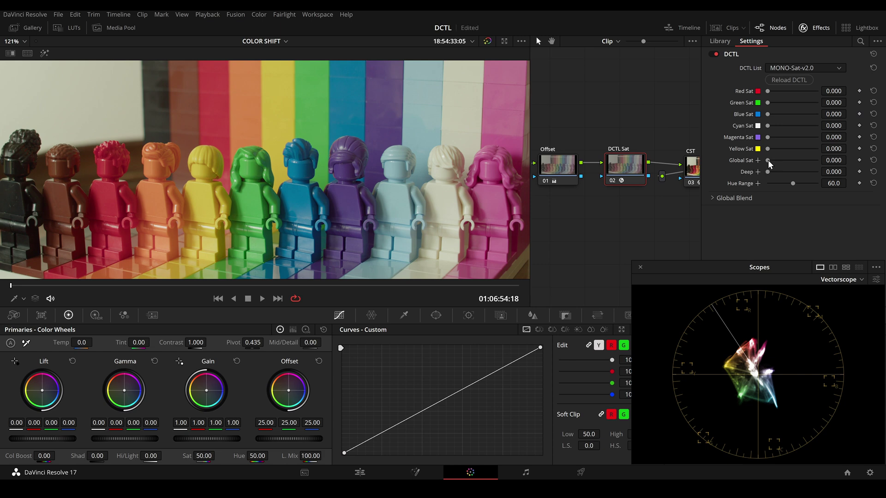
drag(768, 160, 818, 161)
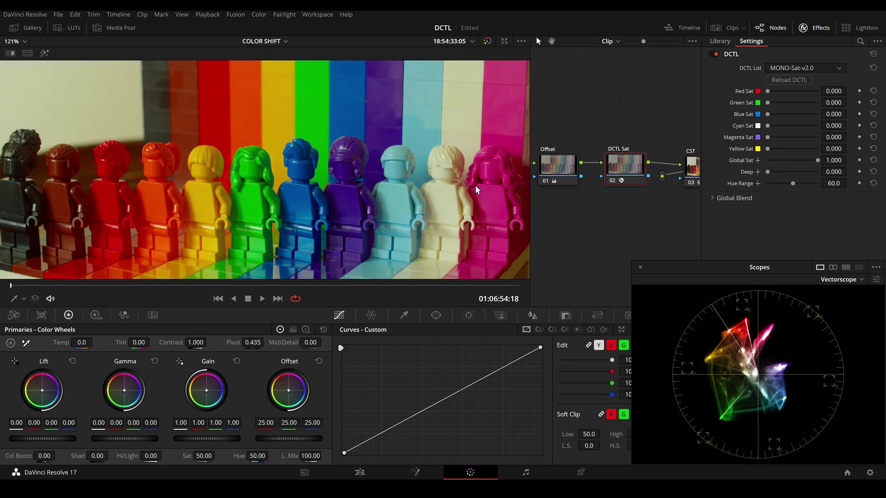
scroll(474, 186, down, 1)
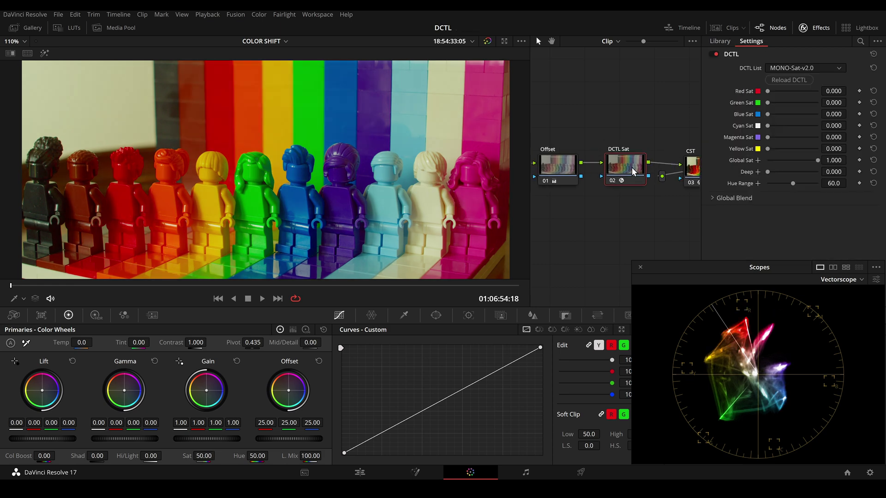
click(756, 159)
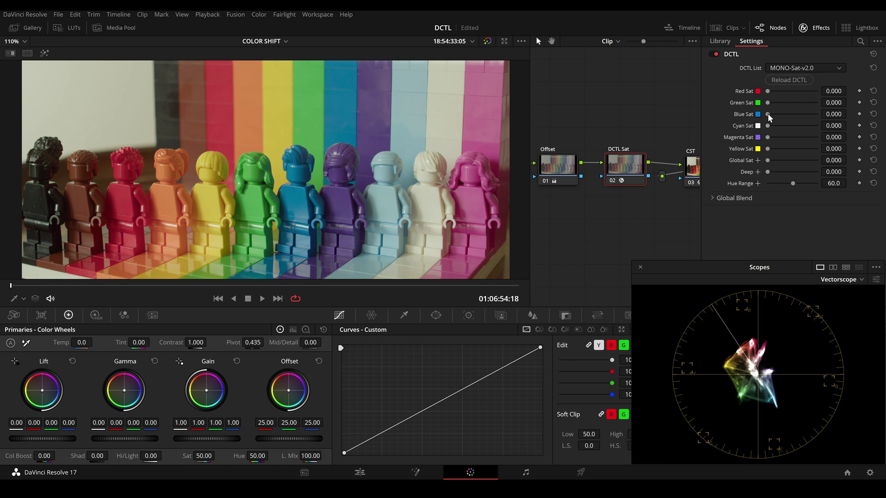
Try Red, Green and Blue Sat at 1.000 on the DCTL Sat node and reset them
drag(767, 114, 837, 112)
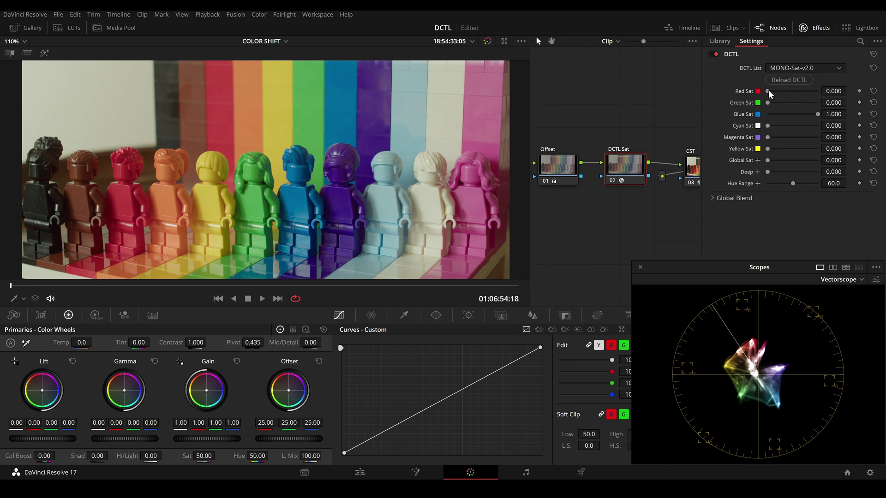
drag(767, 91, 825, 91)
drag(767, 102, 821, 101)
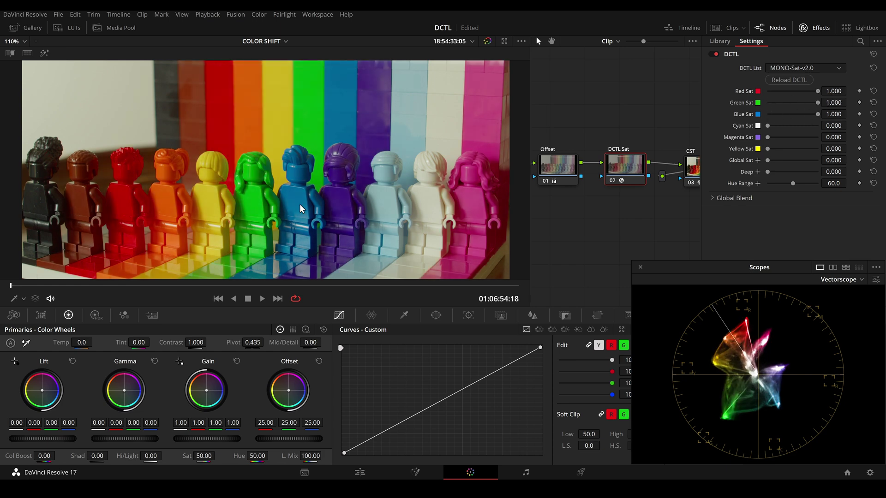
scroll(350, 201, up, 1)
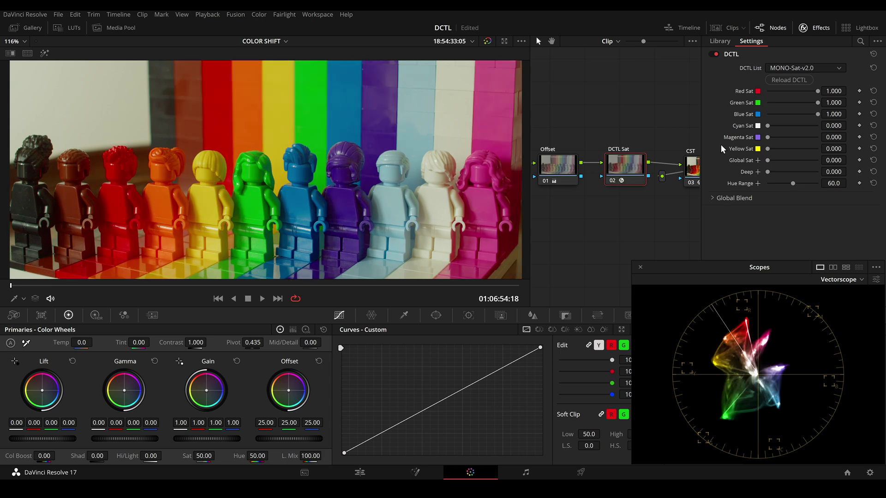
click(800, 79)
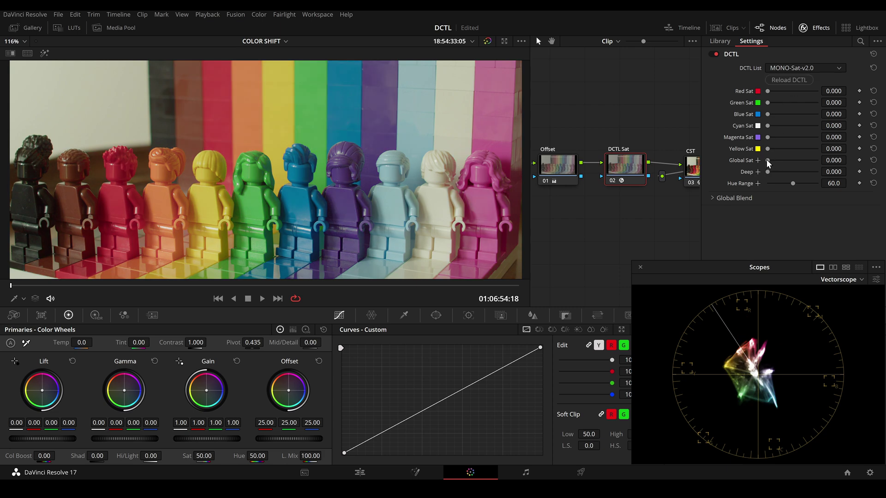
Set Global Sat to 1.000 and raise Deep to about 0.706 to darken the saturated toy figures
drag(768, 161, 837, 159)
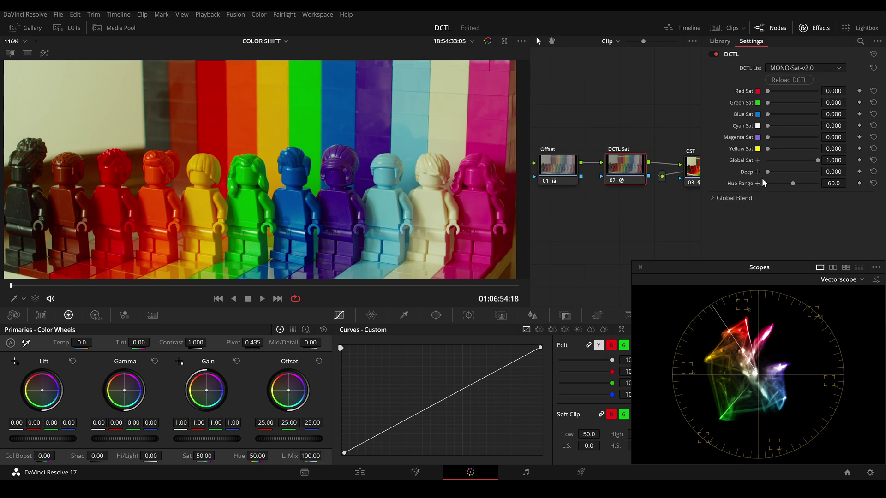
drag(767, 171, 802, 170)
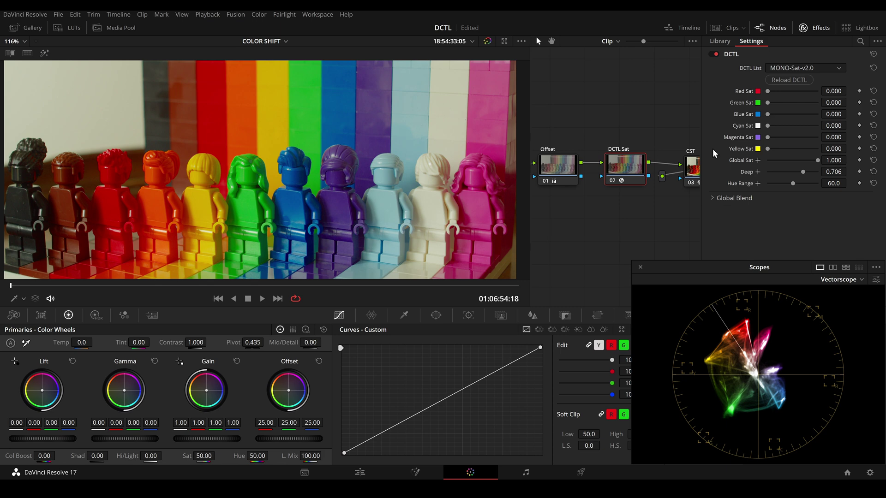
drag(802, 172, 812, 171)
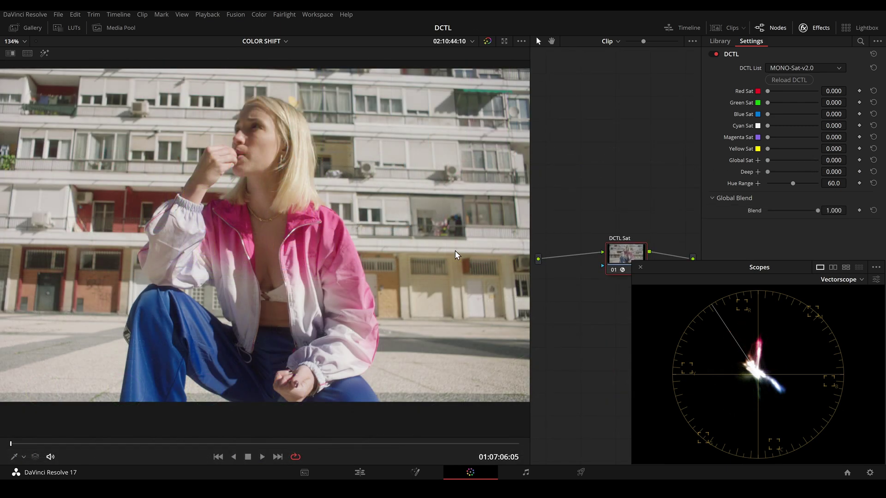
Set Global Sat to 1.000 and Deep to 0.486 on the pink-jacket clip, comparing the effect with Global Blend
scroll(411, 242, up, 3)
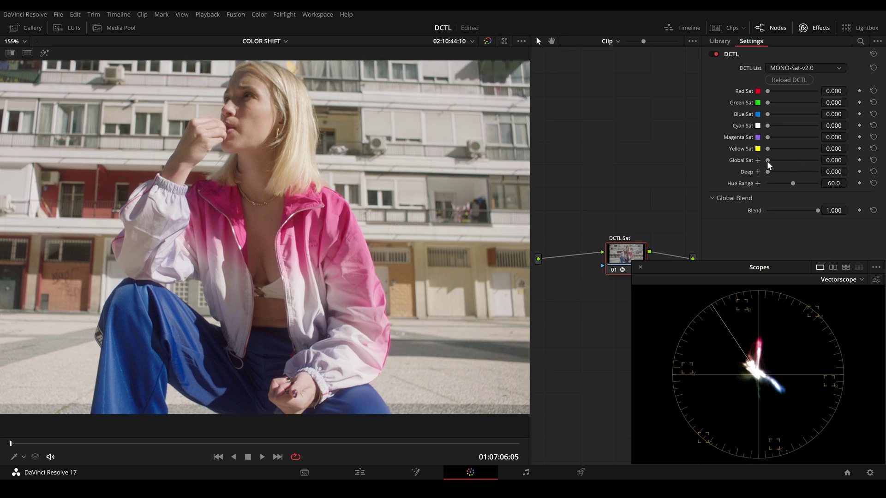
drag(767, 160, 841, 162)
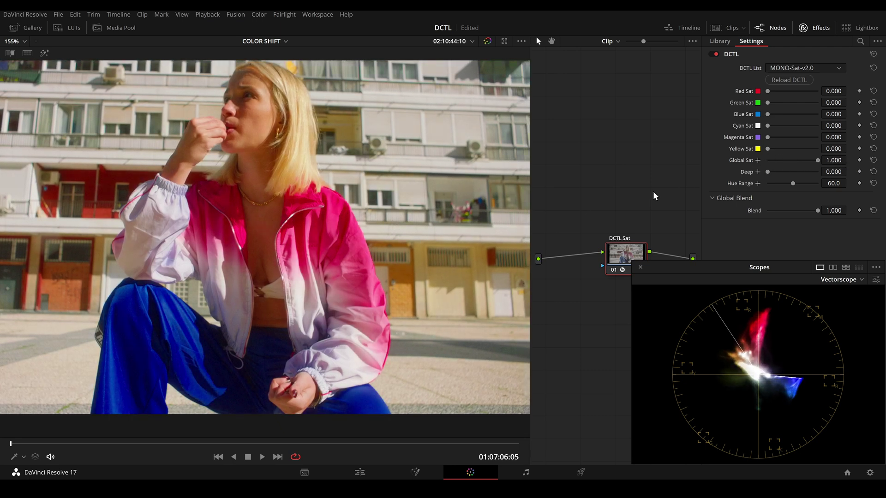
scroll(424, 233, down, 2)
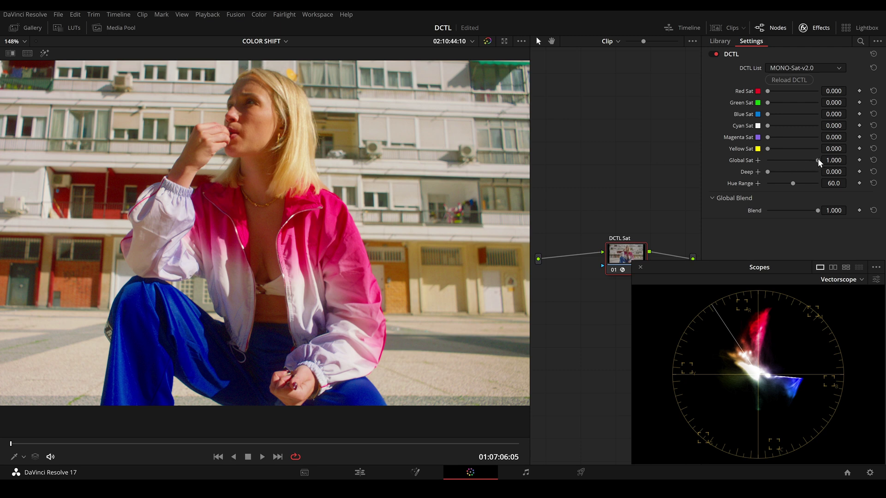
mouse_move(817, 159)
mouse_down()
mouse_move(768, 165)
mouse_move(829, 165)
mouse_up()
drag(768, 171, 791, 175)
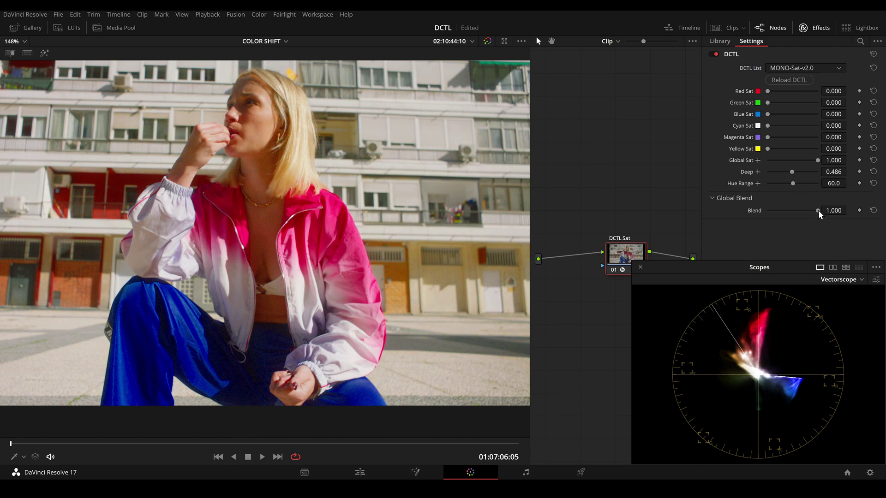
mouse_move(817, 209)
mouse_down()
mouse_move(763, 217)
mouse_move(826, 217)
mouse_move(748, 216)
mouse_move(832, 215)
mouse_up()
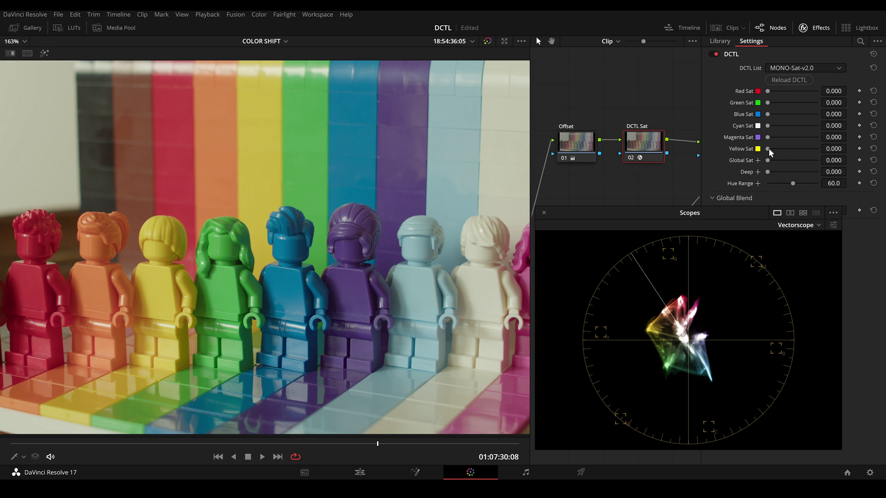
Set Yellow Sat to 1.000 and Hue Range to 100.0 on the toy figures clip
drag(768, 148, 817, 149)
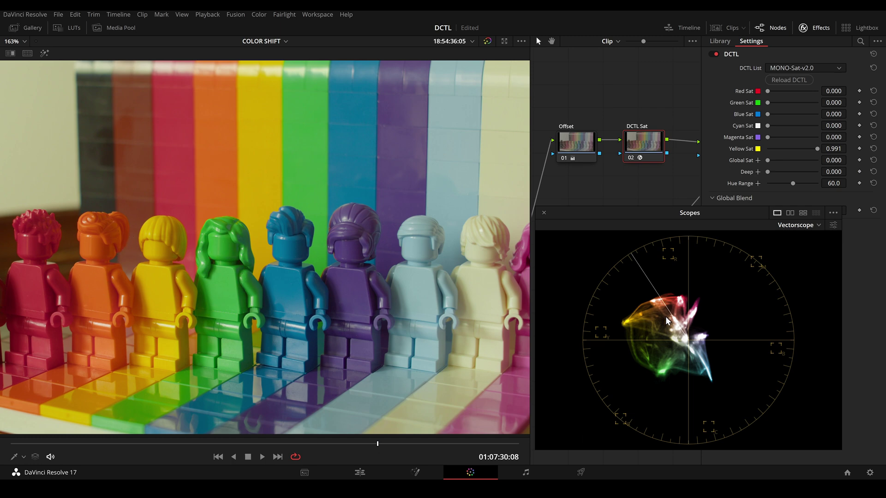
mouse_move(815, 148)
mouse_down()
mouse_move(763, 155)
mouse_move(819, 156)
mouse_up()
drag(792, 183, 819, 182)
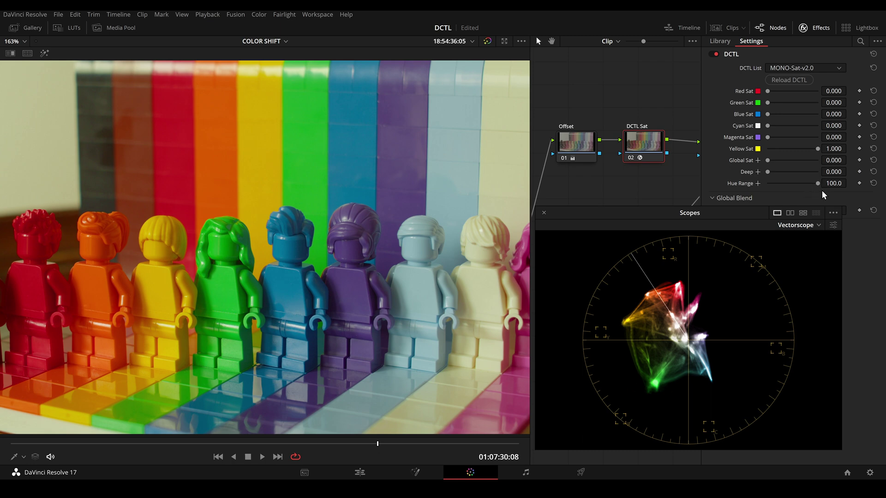
Narrow the Hue Range to 26.6, compare it using Global Blend clear of the scopes window, and widen the range again
drag(817, 184, 769, 196)
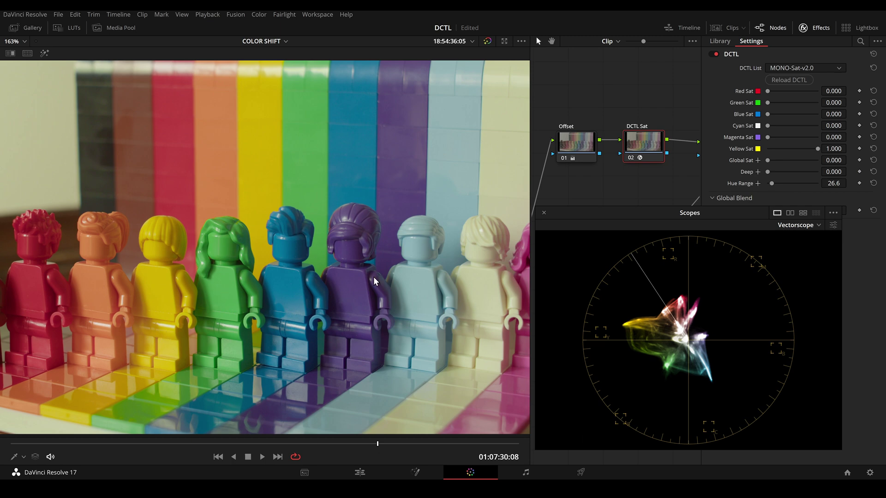
drag(751, 212, 751, 228)
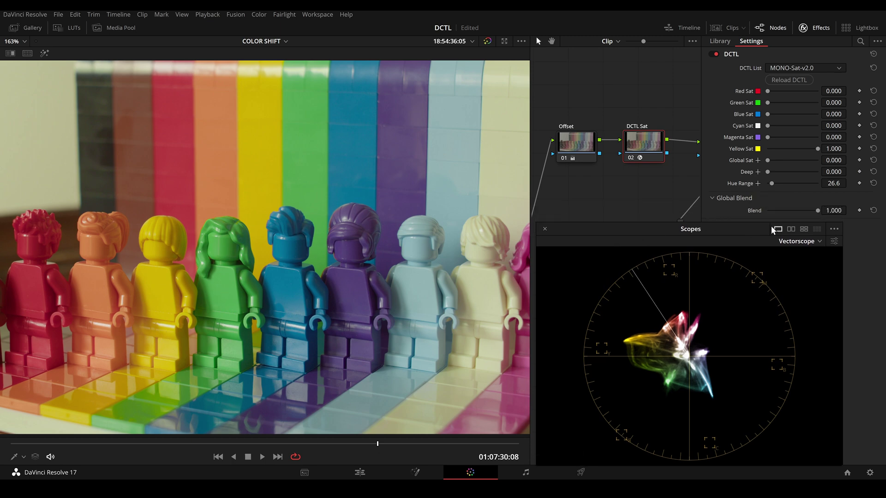
mouse_move(817, 211)
mouse_down()
mouse_move(762, 221)
mouse_move(819, 221)
mouse_up()
drag(771, 183, 813, 184)
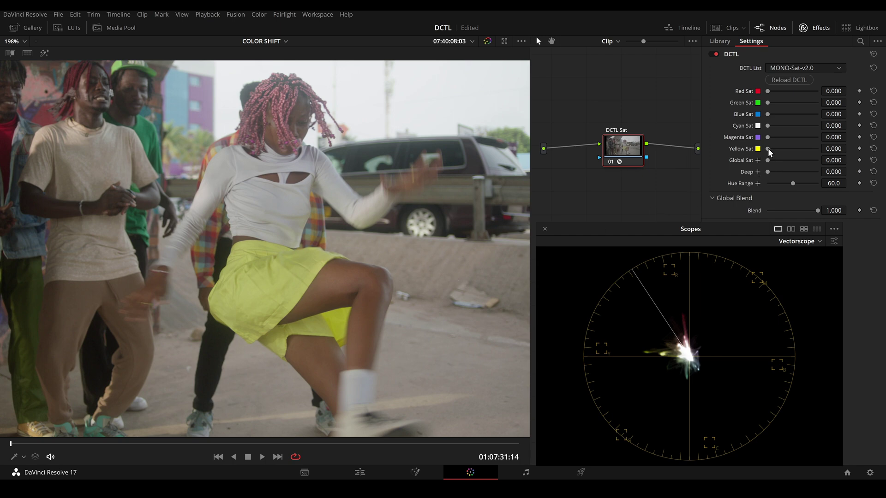
Set Yellow Sat to 1.000 on the clip of the dancer in the yellow skirt
drag(767, 149, 835, 149)
scroll(397, 276, up, 6)
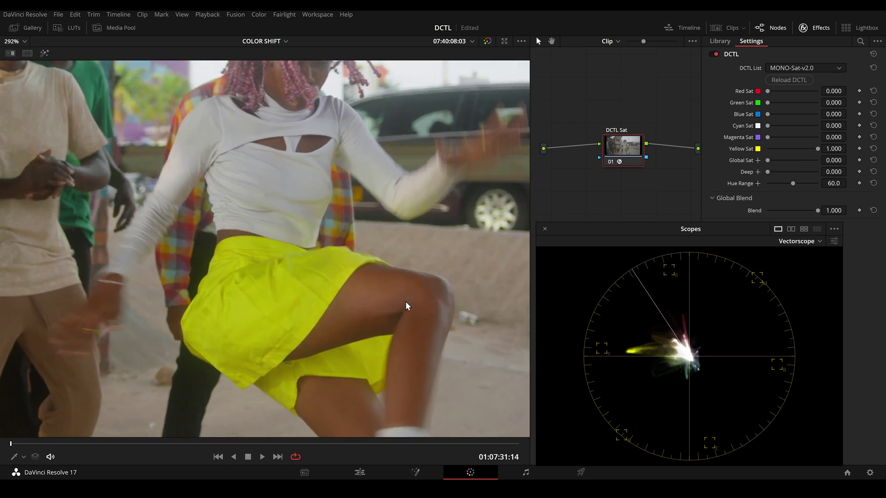
scroll(346, 258, up, 1)
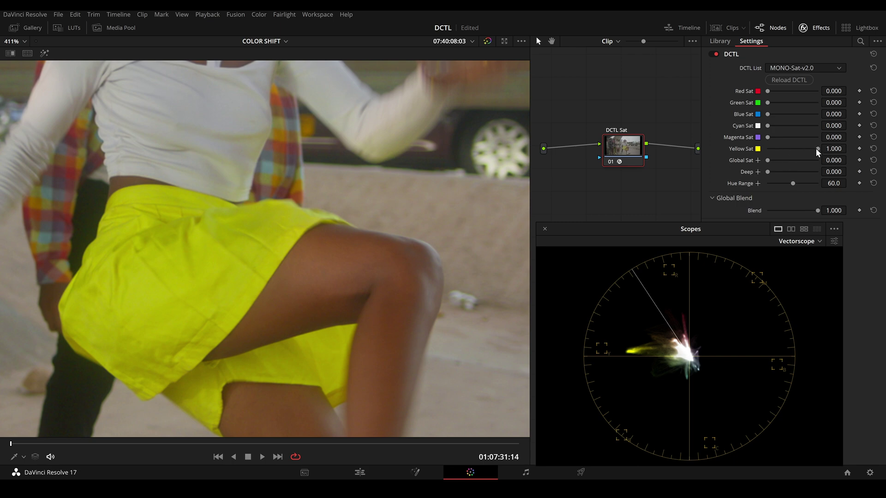
drag(816, 148, 837, 157)
Try Hue Range values of 36.9 and 75.0 on the dancer clip, comparing the effect with Global Blend
drag(793, 182, 777, 182)
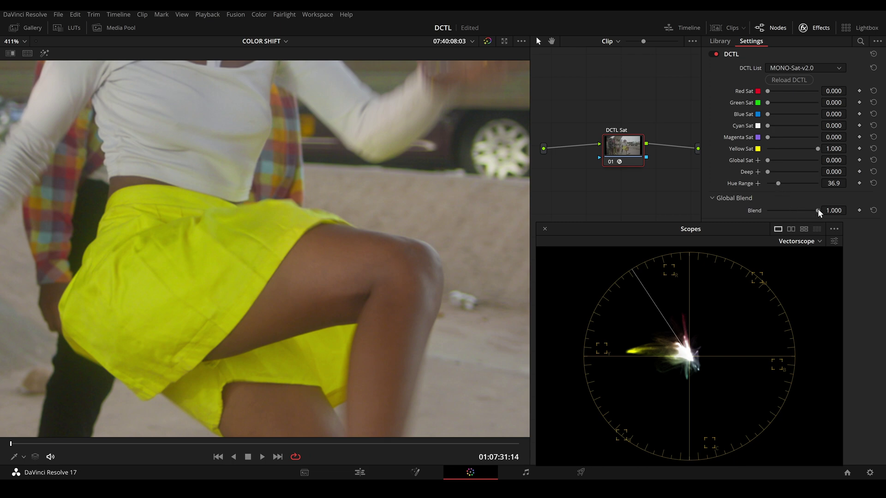
mouse_move(817, 209)
mouse_down()
mouse_move(777, 215)
mouse_move(824, 212)
mouse_up()
drag(777, 183, 776, 184)
drag(778, 183, 802, 184)
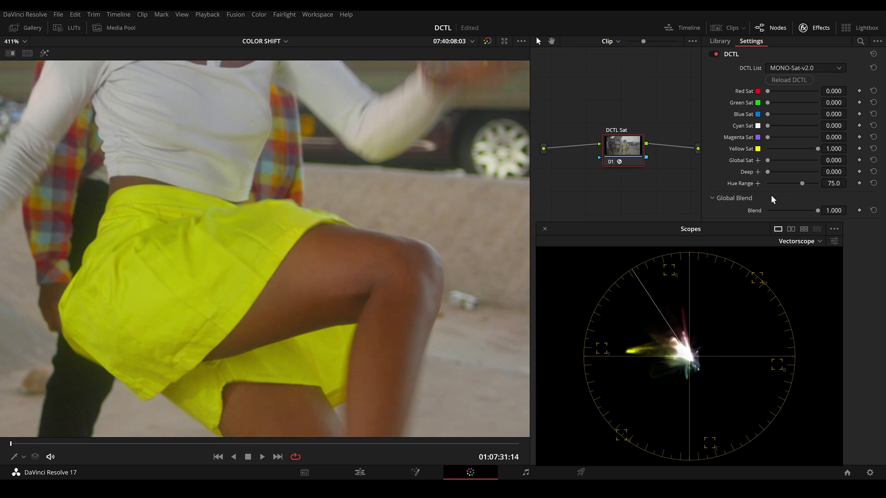
Narrow the Hue Range to 28.1 and examine the dancer's white top above the skirt up close
drag(802, 183, 773, 187)
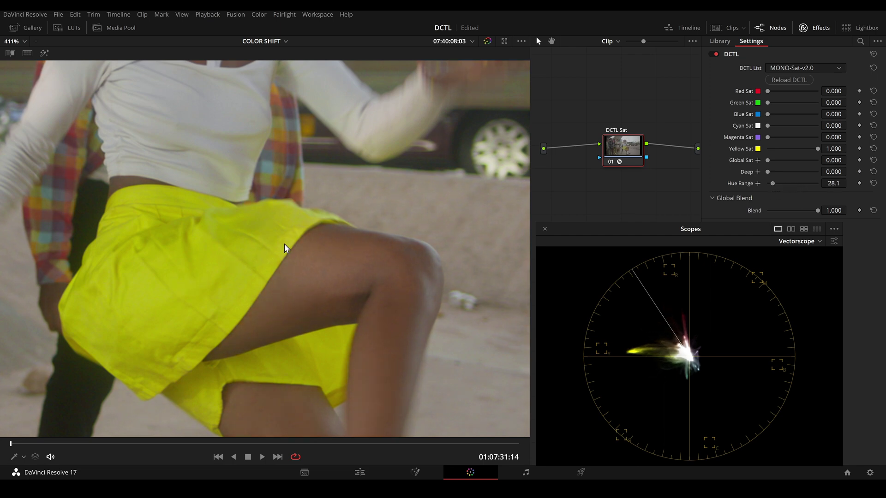
drag(237, 176, 310, 197)
scroll(310, 197, up, 5)
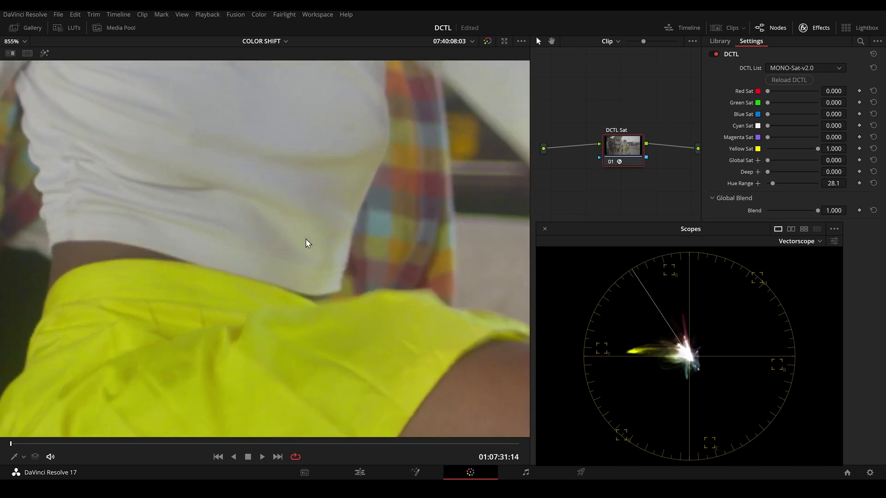
scroll(341, 222, up, 3)
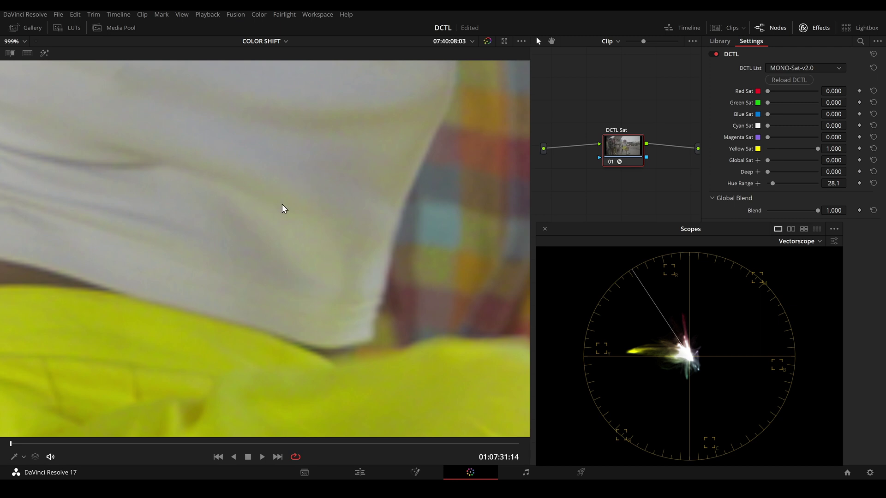
Set Deep to 0.605 on the dancer clip and compare the white top and yellow skirt using Global Blend
scroll(269, 212, down, 2)
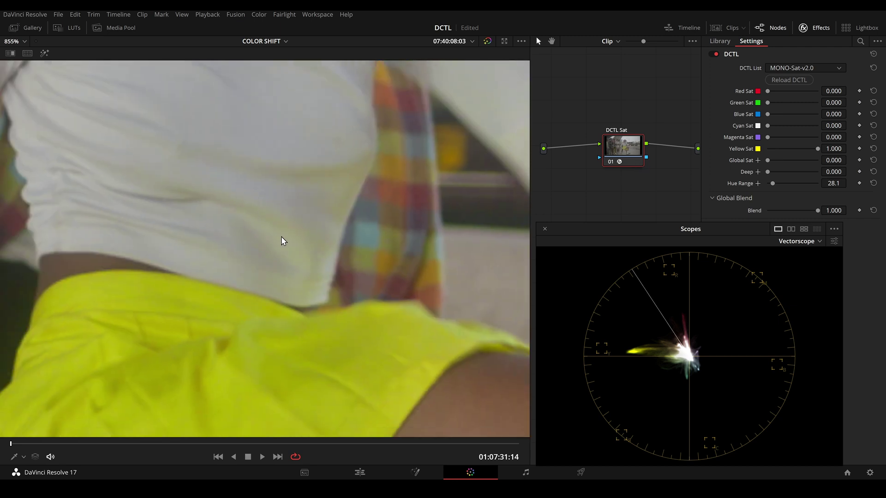
scroll(280, 236, up, 2)
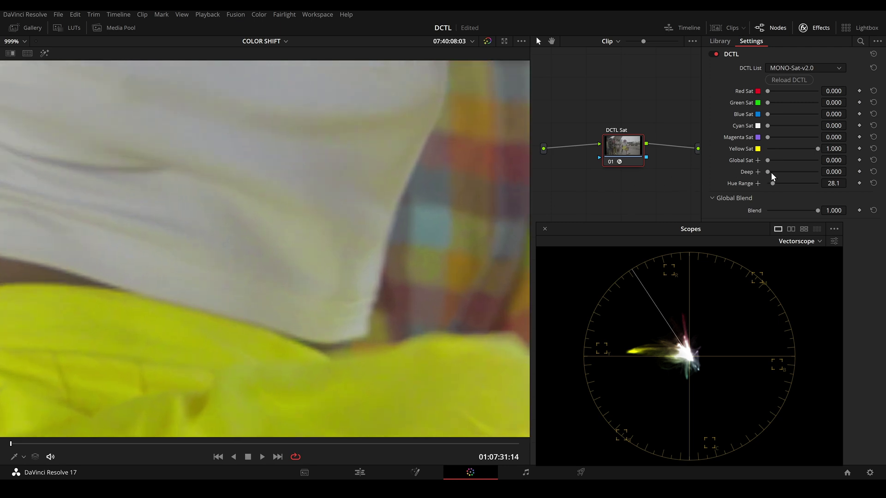
mouse_move(768, 171)
mouse_down()
mouse_move(801, 170)
mouse_move(762, 175)
mouse_move(804, 171)
mouse_move(773, 177)
mouse_move(799, 179)
mouse_up()
scroll(434, 222, down, 10)
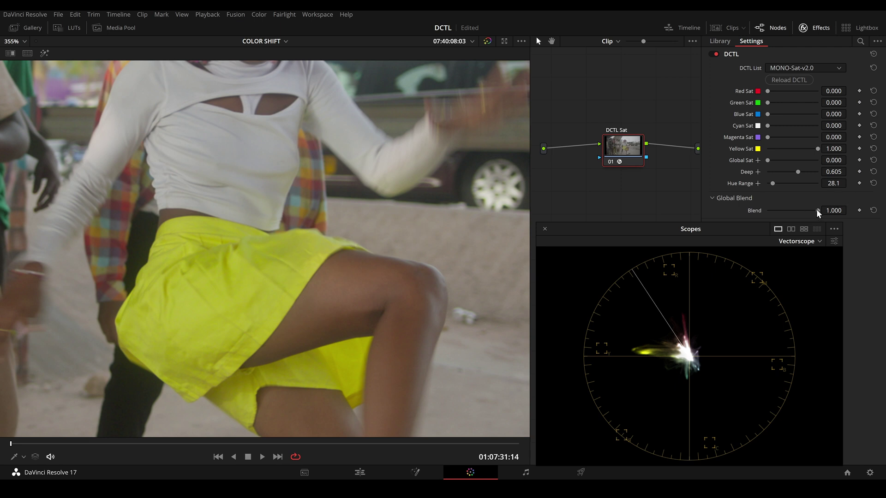
mouse_move(815, 209)
mouse_down()
mouse_move(765, 211)
mouse_move(843, 212)
mouse_up()
scroll(310, 203, down, 5)
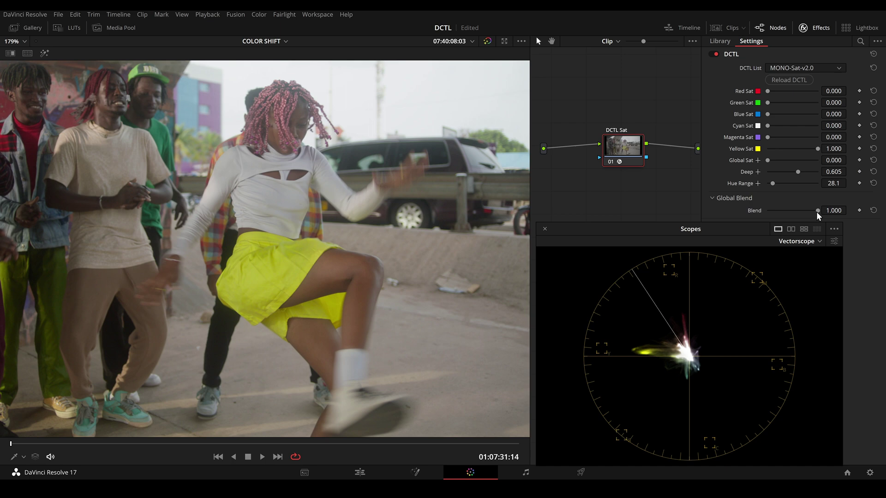
mouse_move(816, 211)
mouse_down()
mouse_move(748, 217)
mouse_move(840, 211)
mouse_move(741, 212)
mouse_move(845, 215)
mouse_move(721, 220)
mouse_move(831, 223)
mouse_up()
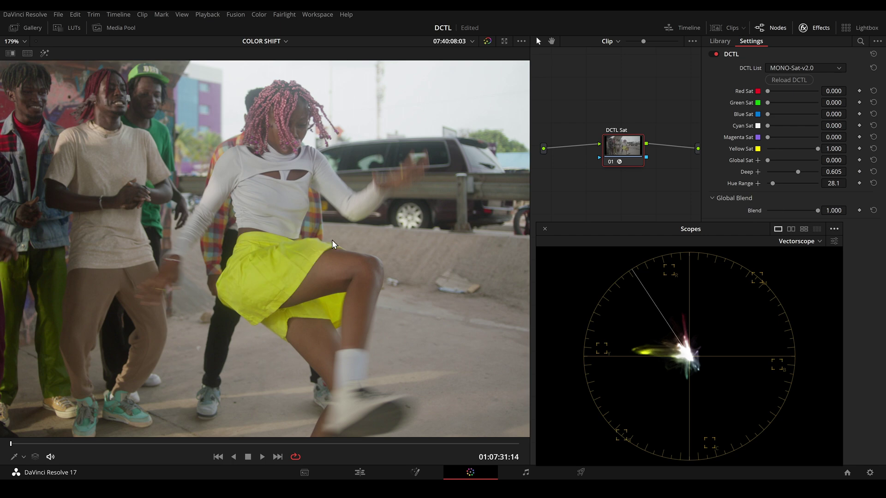
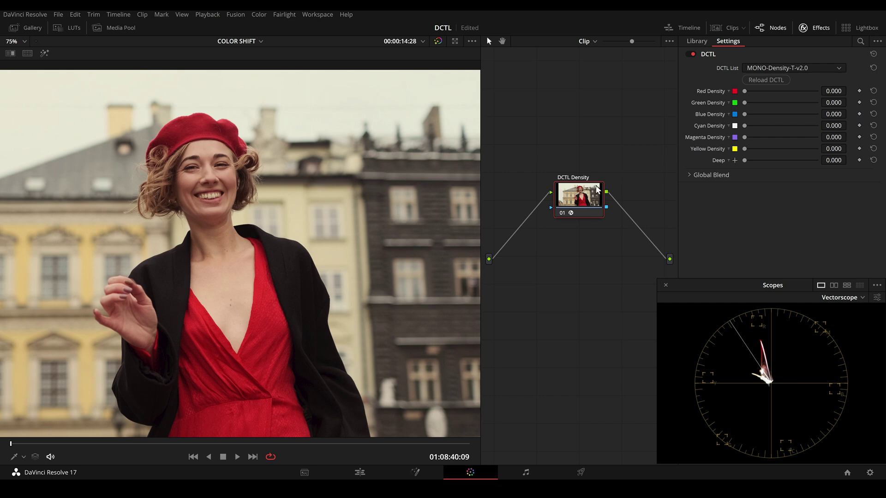
Set Red Density to 0.585 on the clip of the woman in the red beret and compare it using Global Blend
scroll(370, 261, up, 2)
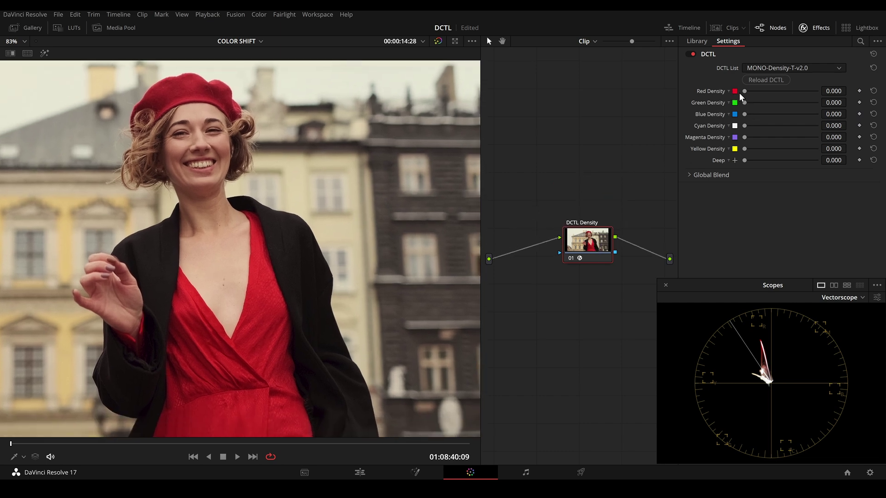
drag(745, 90, 787, 92)
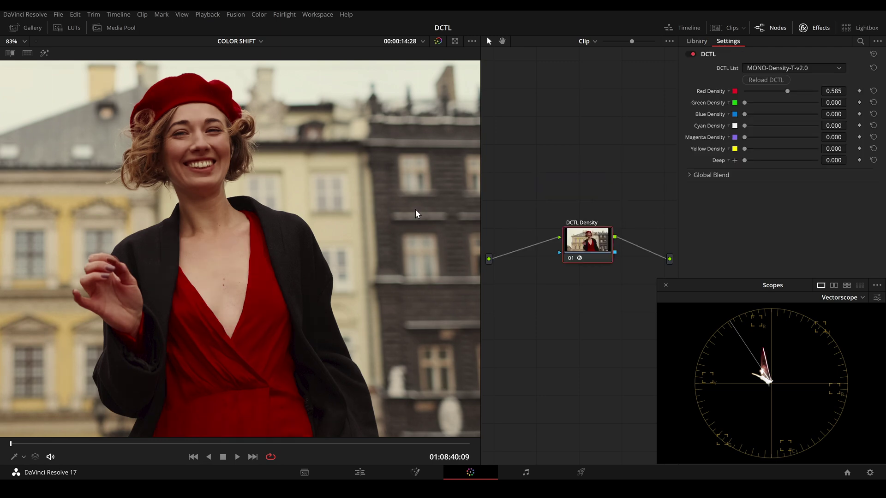
click(708, 175)
mouse_move(818, 188)
mouse_down()
mouse_move(763, 195)
mouse_move(828, 191)
mouse_up()
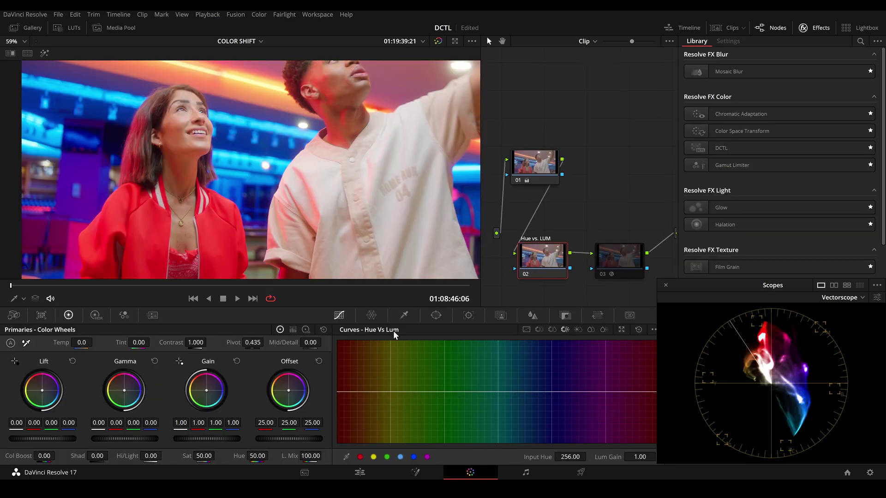
Lower the reds in the Hue Vs Lum curve to a Lum Gain of 0.25 and examine the red jacket
click(360, 456)
drag(638, 459, 586, 459)
scroll(344, 239, down, 3)
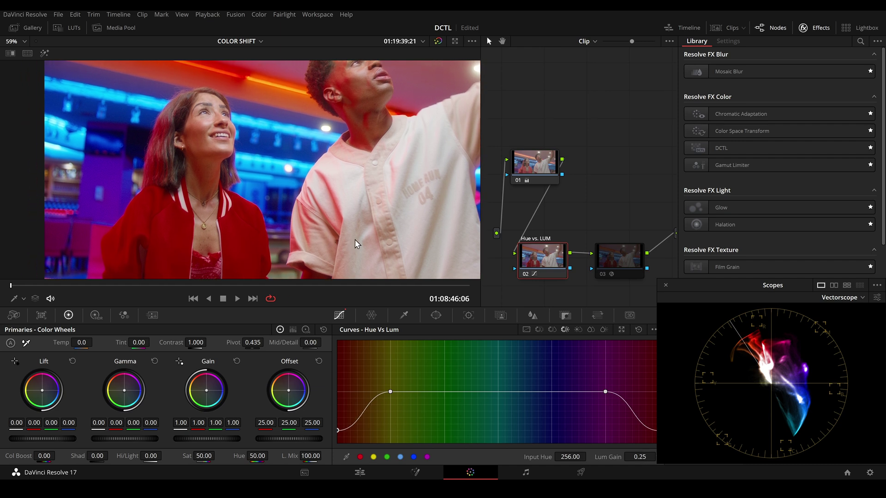
scroll(264, 197, up, 1)
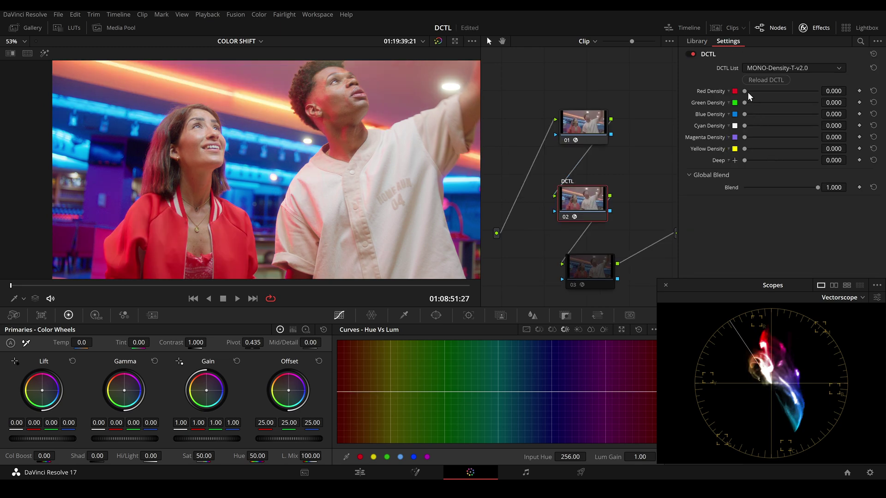
Try Red Density values of 0.585 and 0.748 in the DCTL node, examining the red jacket in an enlarged viewer
drag(745, 91, 787, 92)
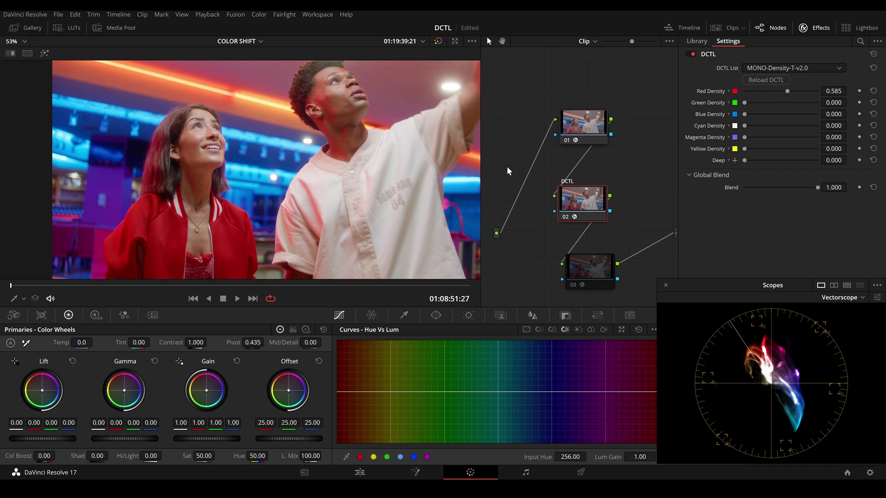
key(alt+f)
scroll(342, 314, up, 1)
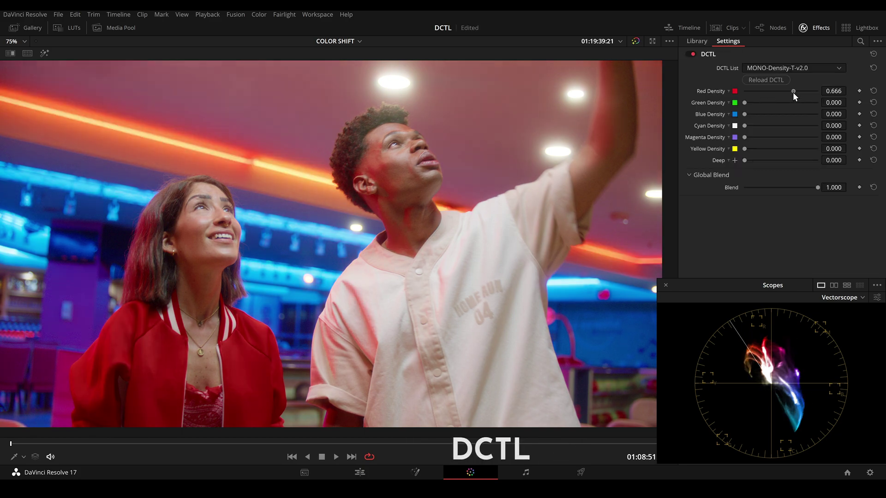
drag(792, 93, 800, 94)
scroll(406, 230, down, 4)
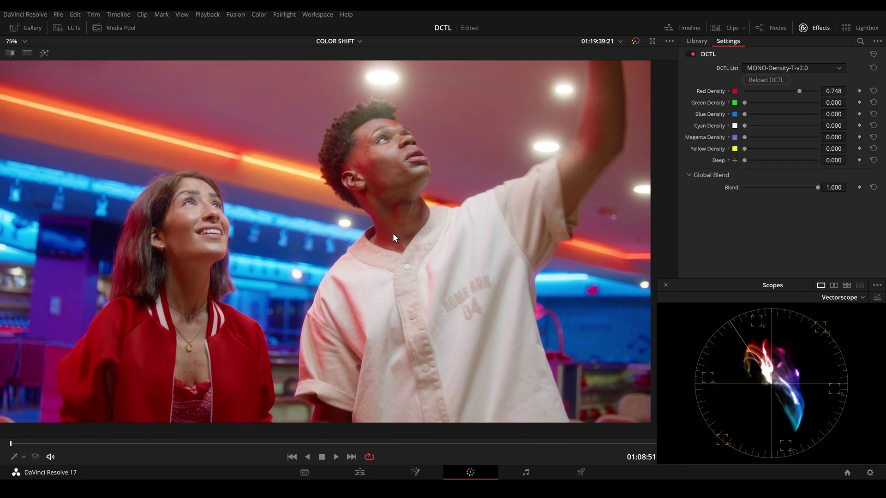
scroll(389, 227, up, 4)
key(space)
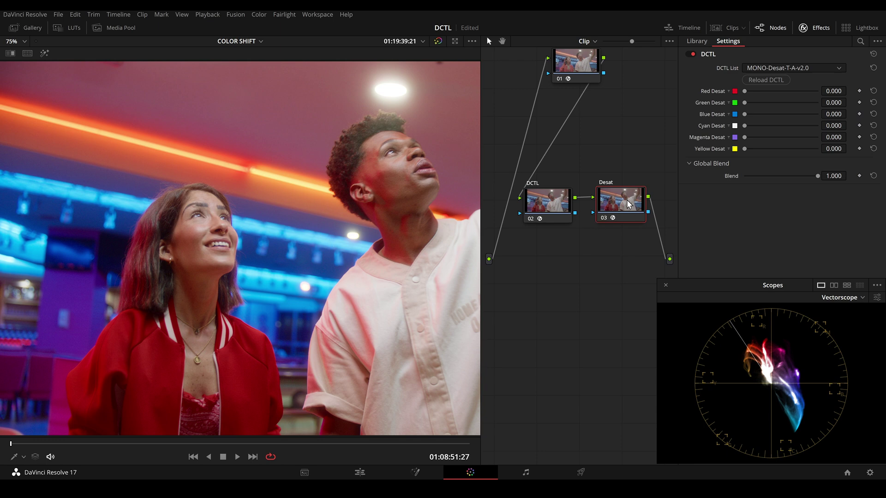
Desaturate the blue and cyan neon lights with Blue Desat and Cyan Desat in the Desat node
mouse_move(752, 114)
mouse_down()
mouse_move(796, 114)
mouse_move(789, 124)
mouse_move(781, 114)
mouse_up()
click(748, 125)
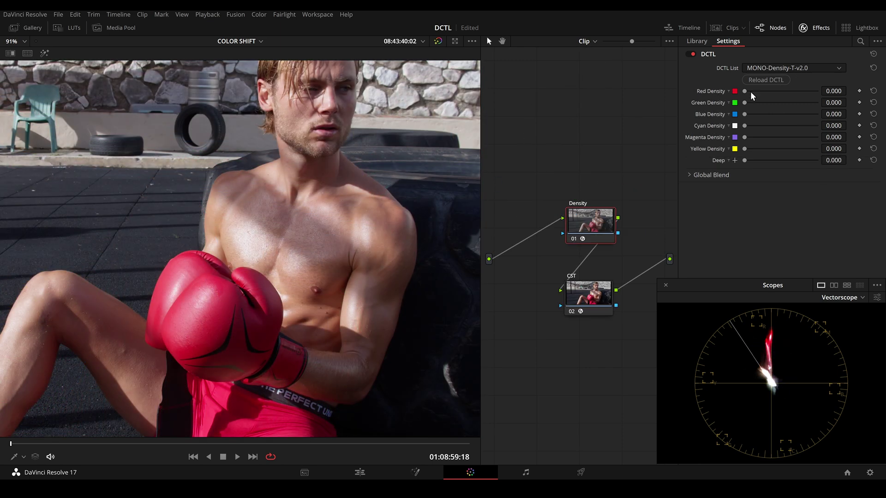
Set Red Density to 0.862 and Yellow Density to 0.843 on the boxer clip, comparing with the Density node disabled
drag(745, 91, 807, 90)
drag(746, 148, 805, 149)
key(ctrl+d)
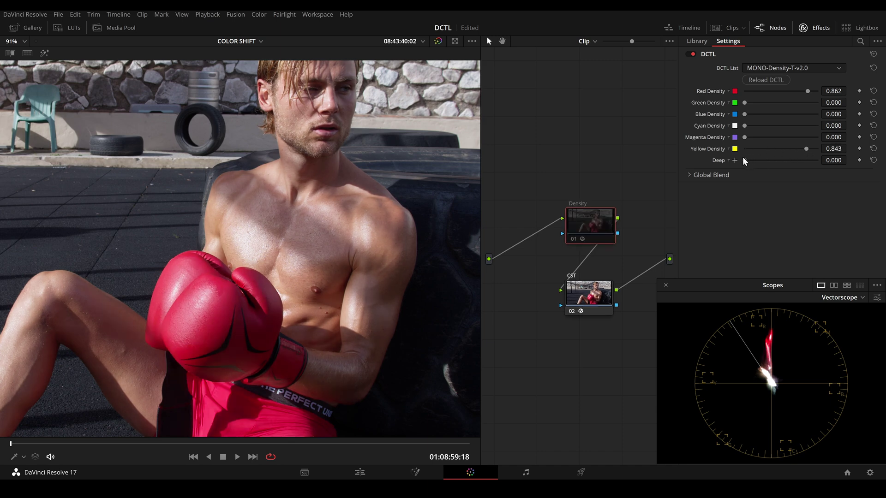
key(ctrl+d)
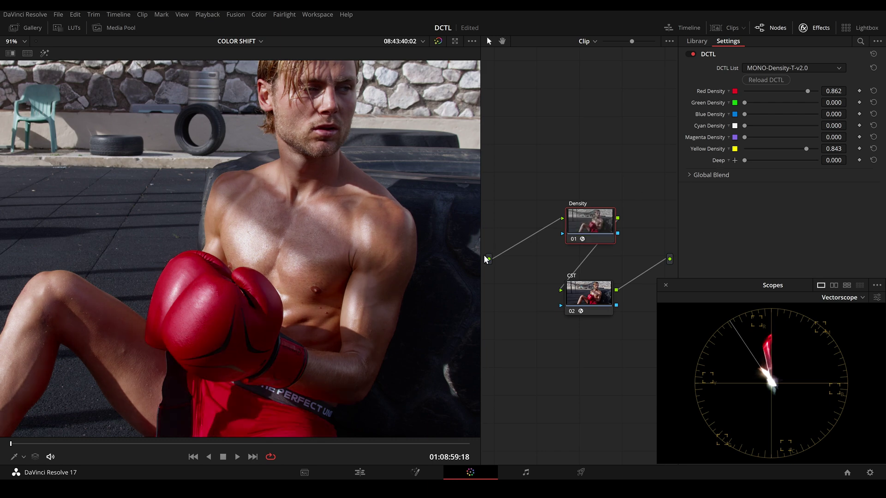
Set the Global Blend to 0.707 and Deep to 0.817 on the boxer clip
click(724, 173)
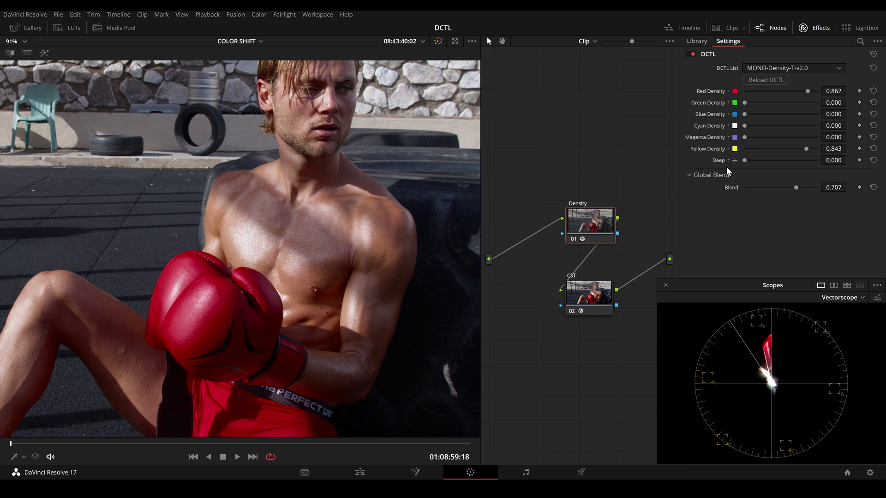
key(ctrl+equal)
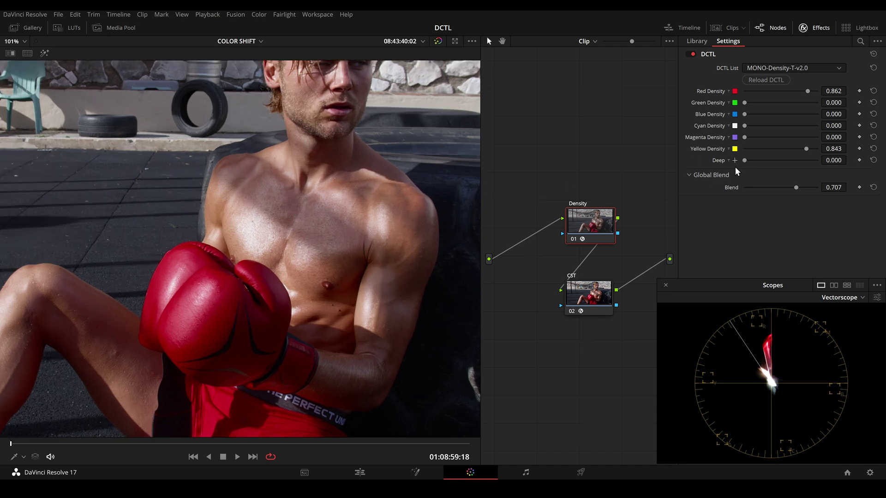
drag(744, 160, 804, 161)
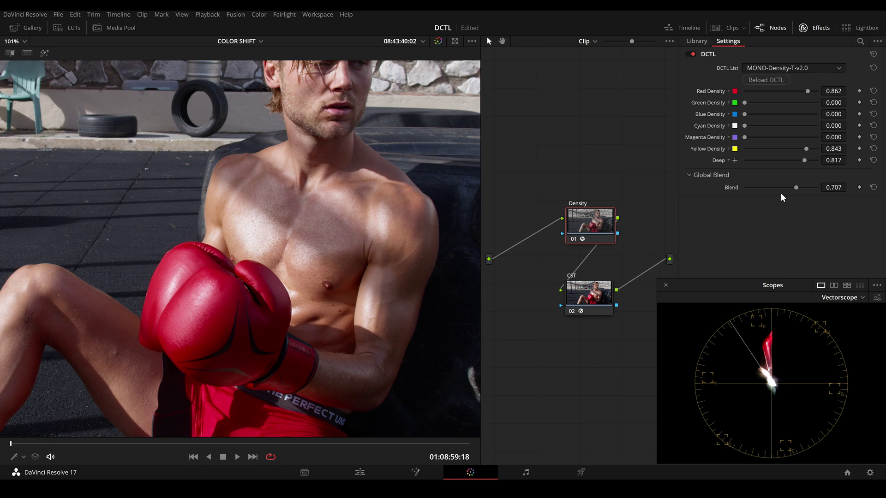
Raise Deep to 0.881 and Blend to 0.905, and examine the red boxing gloves up close
mouse_move(802, 160)
mouse_down()
mouse_move(743, 161)
mouse_move(807, 163)
mouse_up()
mouse_move(796, 187)
mouse_down()
mouse_move(757, 192)
mouse_move(810, 191)
mouse_up()
scroll(221, 339, up, 4)
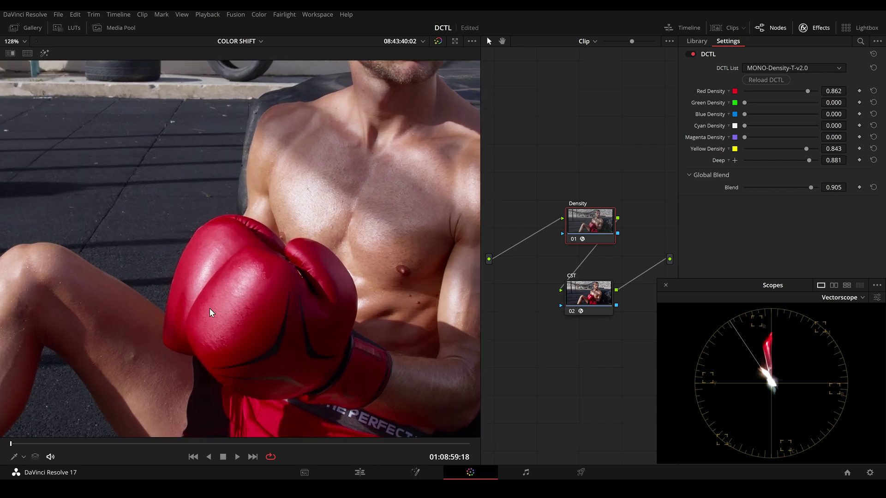
Compare the gloves with Blend reduced to 0.000, and set Blend to 0.724
mouse_move(810, 188)
mouse_down()
mouse_move(759, 192)
mouse_move(824, 188)
mouse_up()
drag(815, 186, 735, 191)
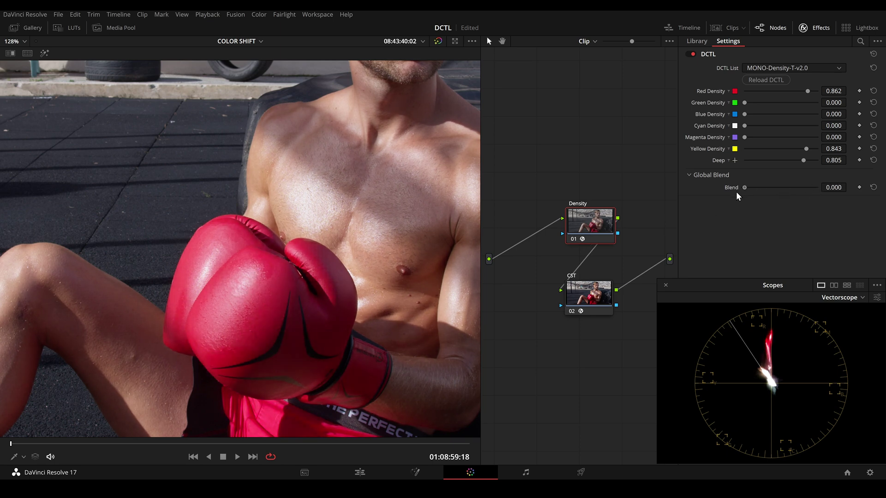
drag(802, 160, 797, 188)
scroll(375, 231, down, 3)
drag(409, 215, 317, 254)
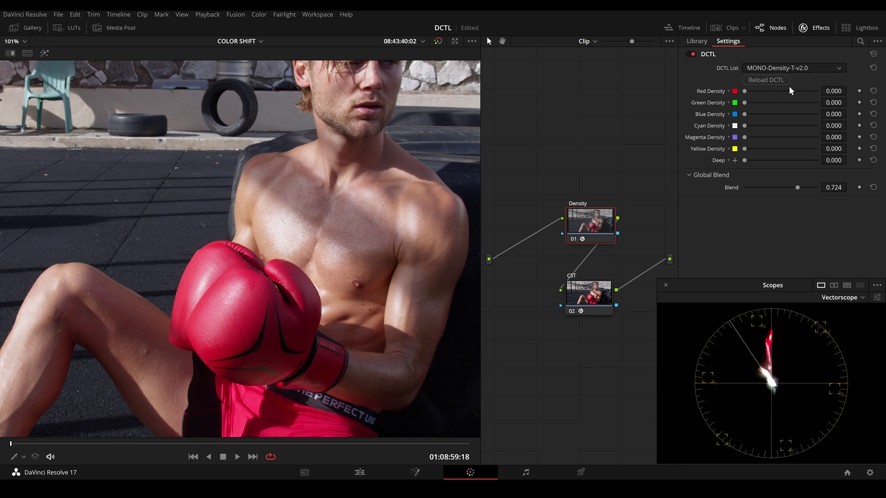
Switch the Density node to MONO-Density-v2.1 and set Red Density to 1.000 and Yellow Density to 0.975
click(789, 68)
click(789, 120)
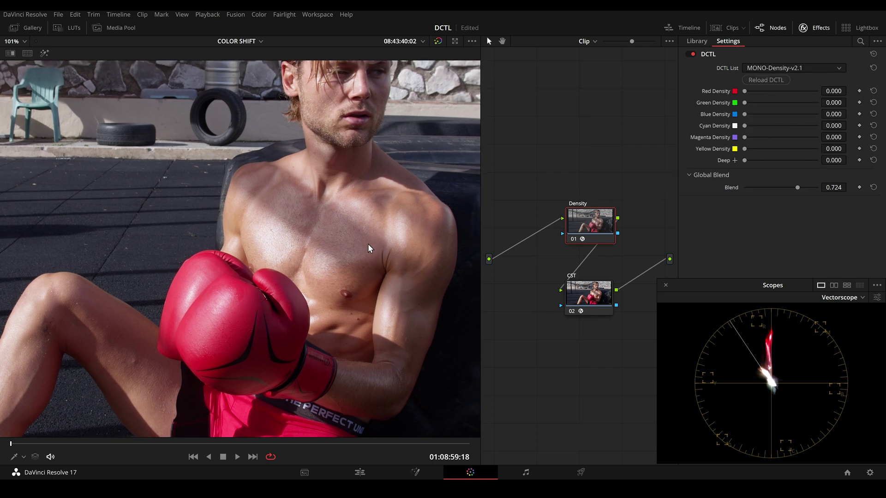
drag(746, 92, 818, 91)
drag(744, 149, 816, 148)
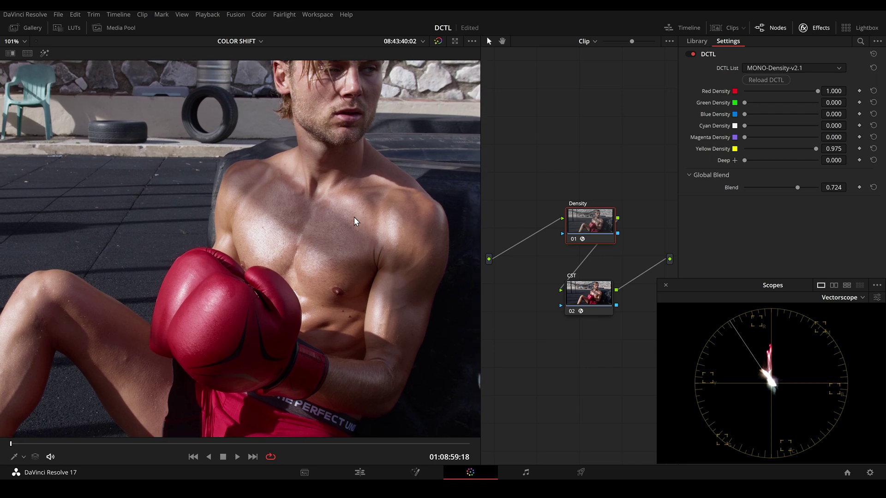
Set Blend to 1.000 and Deep to 0.843 for MONO-Density-v2.1 on the boxer clip
drag(796, 186, 820, 189)
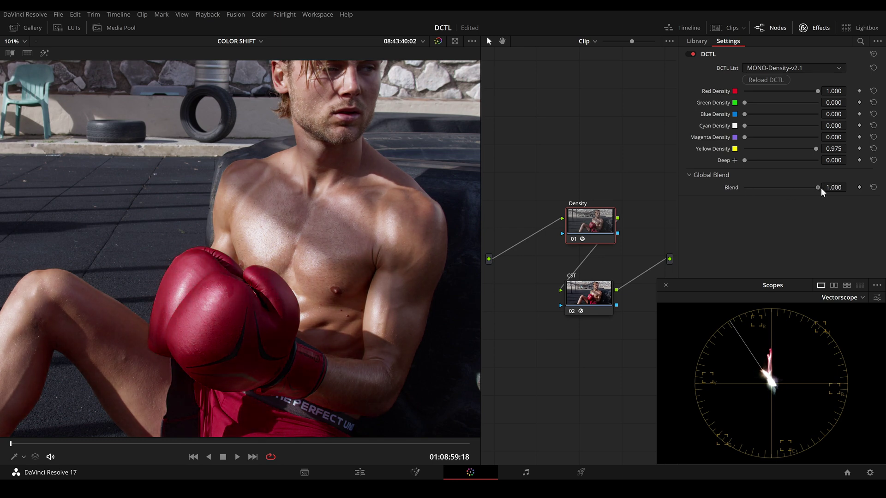
scroll(300, 304, up, 1)
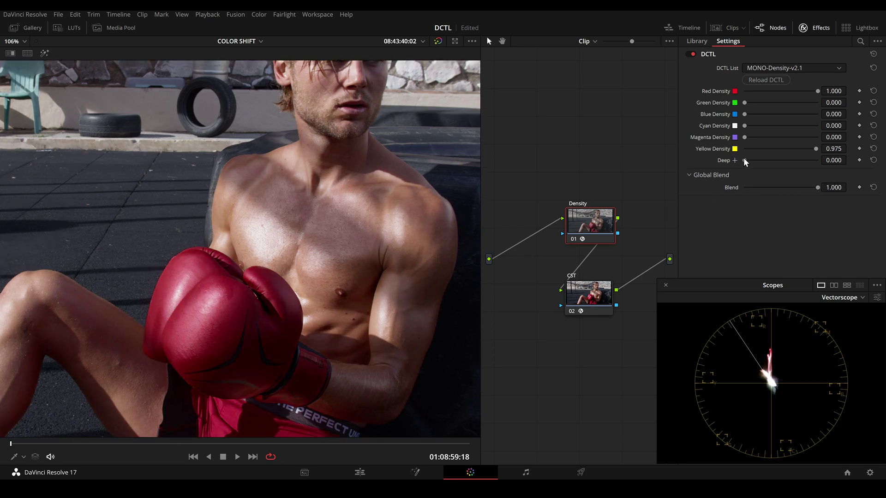
mouse_move(747, 160)
mouse_down()
mouse_move(805, 162)
mouse_move(764, 193)
mouse_move(815, 187)
mouse_move(737, 195)
mouse_move(819, 187)
mouse_up()
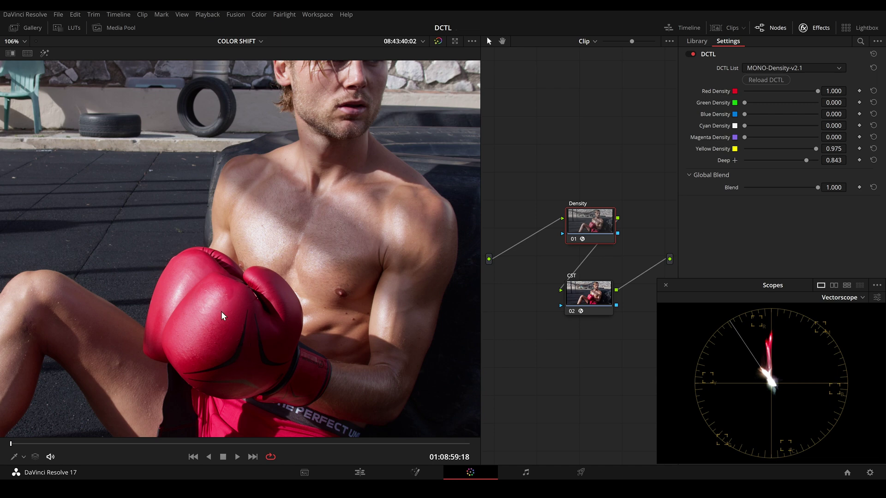
Compare the boxing gloves using Global Blend and reduce the Deep amount
mouse_move(814, 187)
mouse_down()
mouse_move(757, 193)
mouse_move(818, 194)
mouse_up()
drag(807, 160, 767, 162)
scroll(339, 241, down, 1)
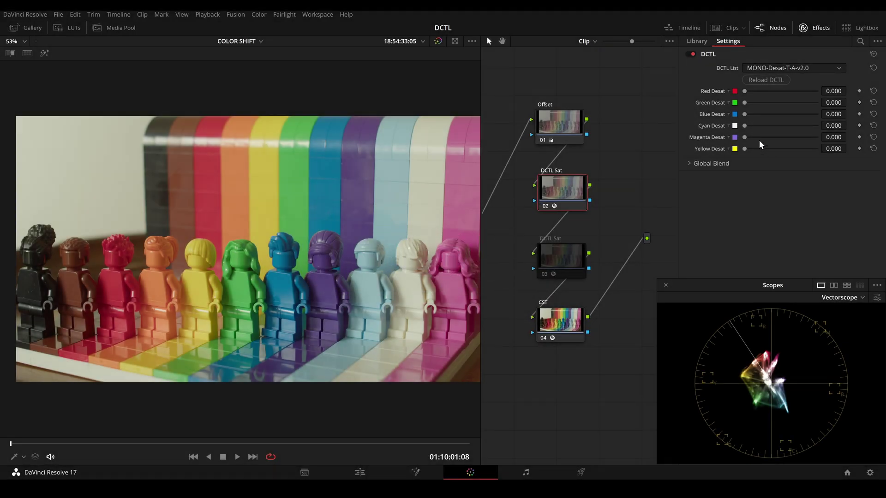
Desaturate all six colors of the toy figures with MONO-Desat-T-A: Red 0.988, Green 0.981, Blue 0.969, Cyan 0.962, Magenta 0.931, Yellow 0.931
click(816, 91)
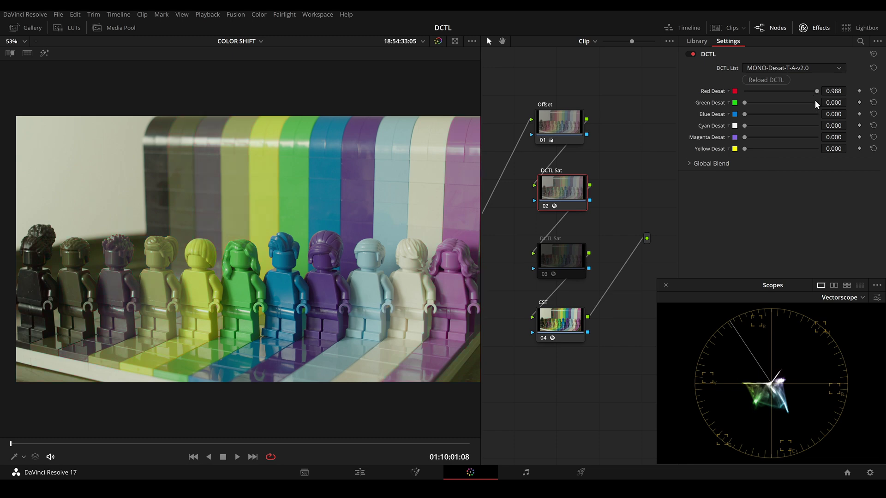
click(815, 101)
click(814, 114)
click(815, 125)
click(813, 137)
click(812, 149)
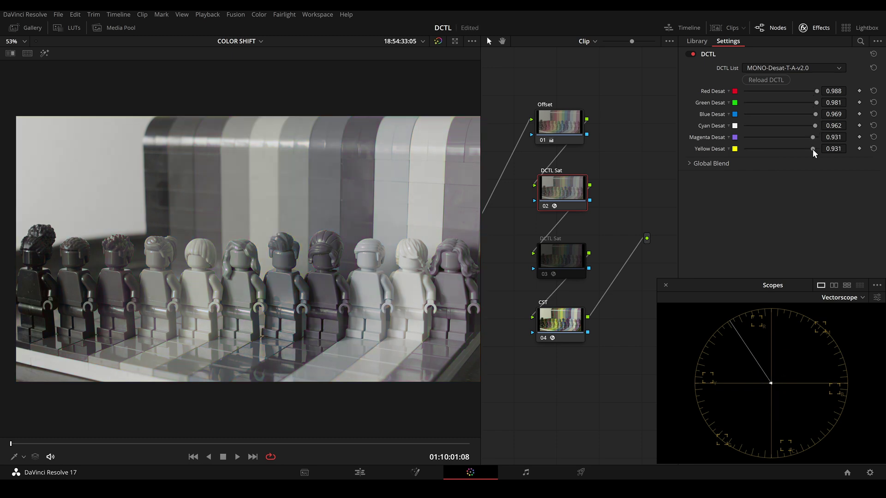
mouse_move(817, 91)
mouse_down()
mouse_move(738, 101)
mouse_move(816, 92)
mouse_up()
Switch from node 02 to the MONO-Desat-T-B DCTL in node 03 and set Red Desat to 1.000 and R Brightness to 0.497
key(ctrl+d)
click(564, 259)
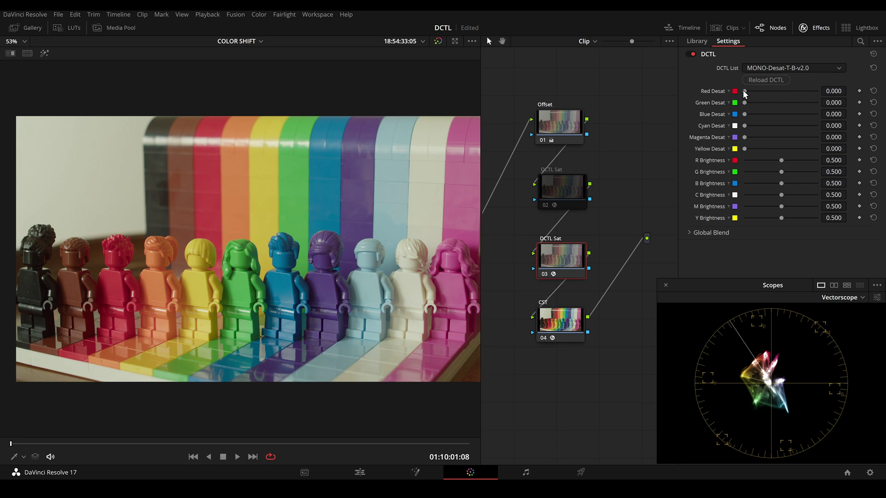
drag(744, 93, 820, 92)
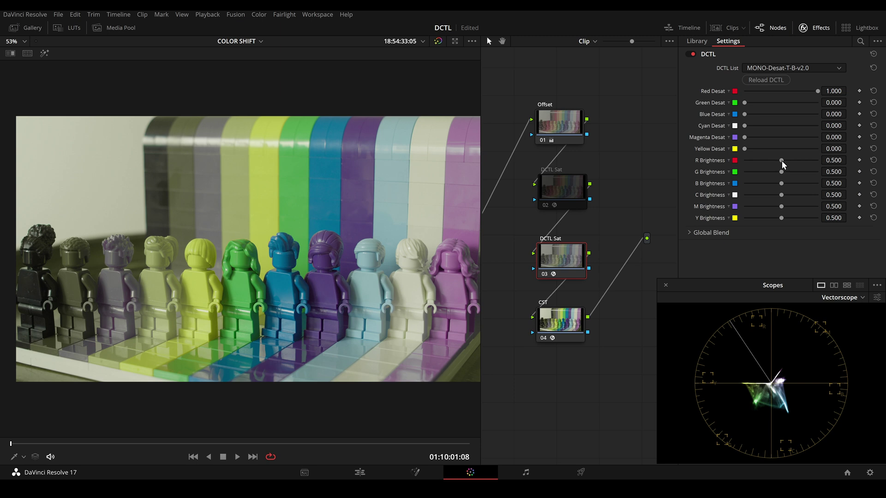
mouse_move(782, 160)
mouse_down()
mouse_move(731, 169)
mouse_move(811, 160)
mouse_move(780, 164)
mouse_up()
Set Green Desat to 0.988, Blue to 0.969, Cyan to 0.993, Magenta to 0.988 and Yellow to 0.981 in node 03
click(815, 103)
click(815, 114)
click(816, 125)
click(816, 137)
click(816, 148)
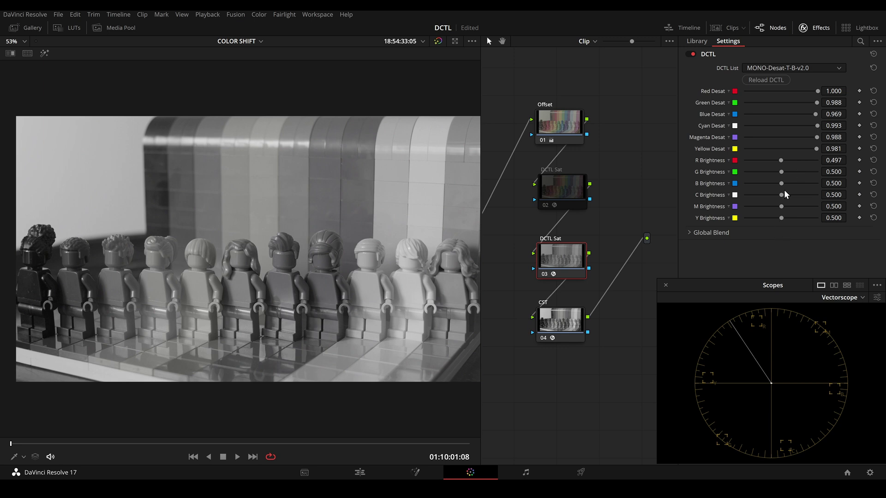
Try different per-color brightness amounts on the desaturated toy figures with MONO-Desat-T-B in node 03
drag(778, 159, 746, 222)
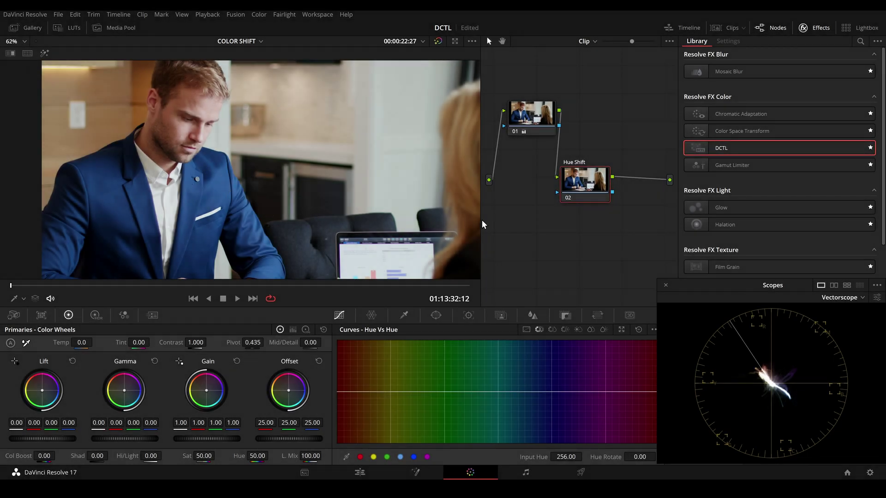
Shift the blue suit's hue by raising the blue point of the Hue Vs Hue curve in the Hue Shift node
click(414, 457)
drag(552, 391, 552, 374)
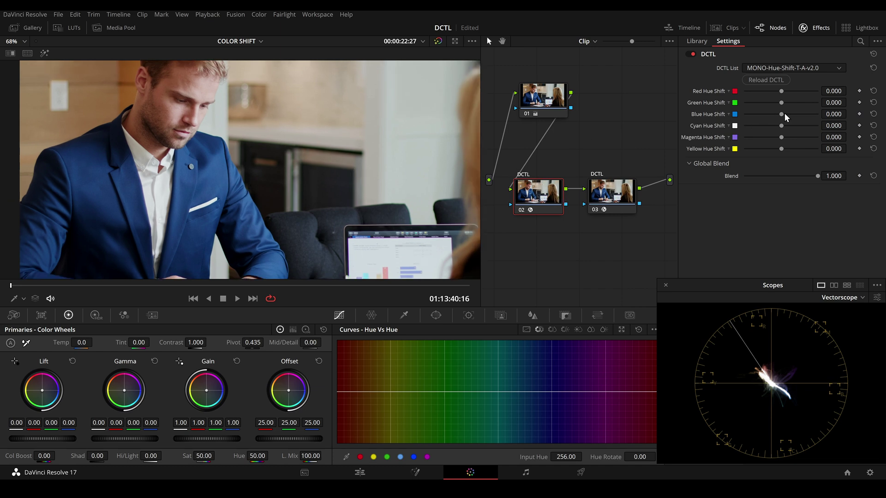
Set Blue Hue Shift to -0.937 in node 02, and Cyan Density to 0.692 and Deep to 0.598 in node 03
drag(781, 113, 746, 117)
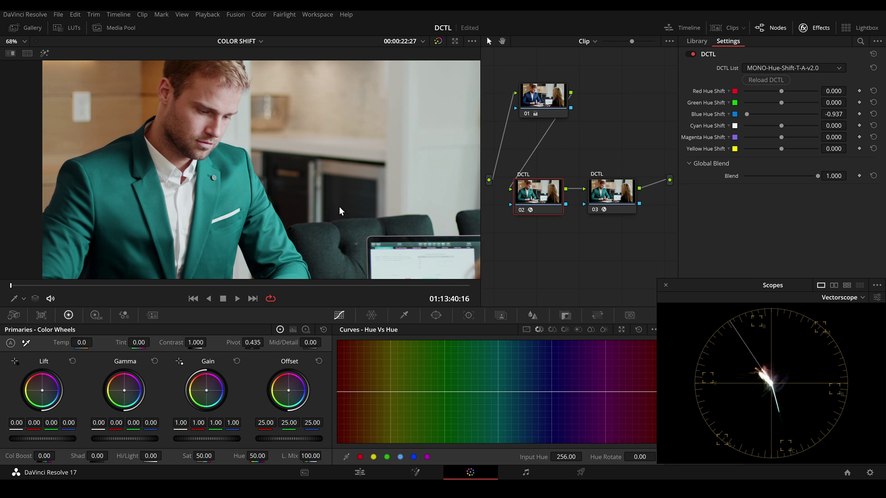
click(609, 194)
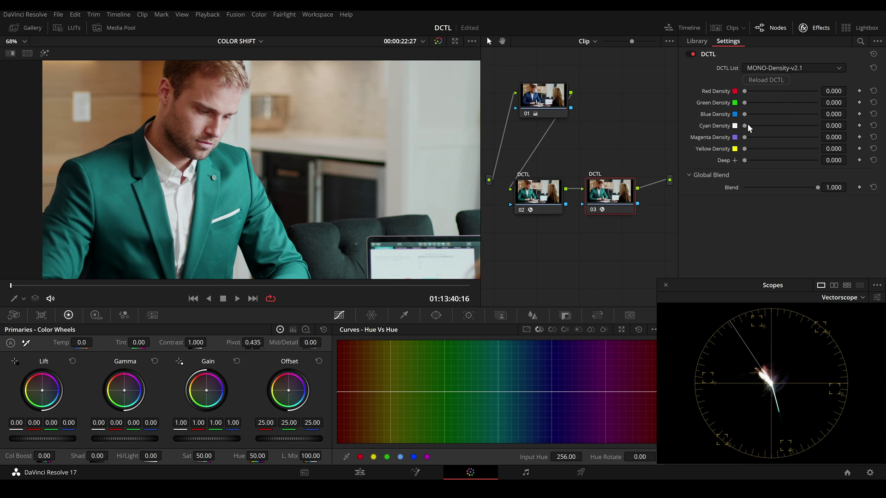
drag(745, 125, 794, 129)
drag(743, 159, 787, 164)
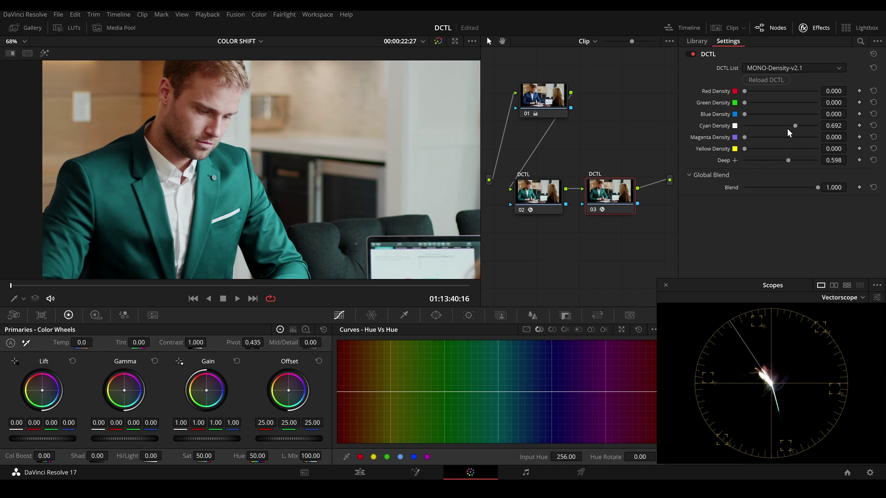
Reduce Cyan Density to 0.472 and Deep to 0.000 in node 03, and compare the suit with the density node off and on
drag(795, 125, 785, 126)
drag(790, 162, 738, 165)
mouse_move(790, 124)
mouse_down()
mouse_move(801, 125)
mouse_move(743, 132)
mouse_move(786, 131)
mouse_move(779, 131)
mouse_up()
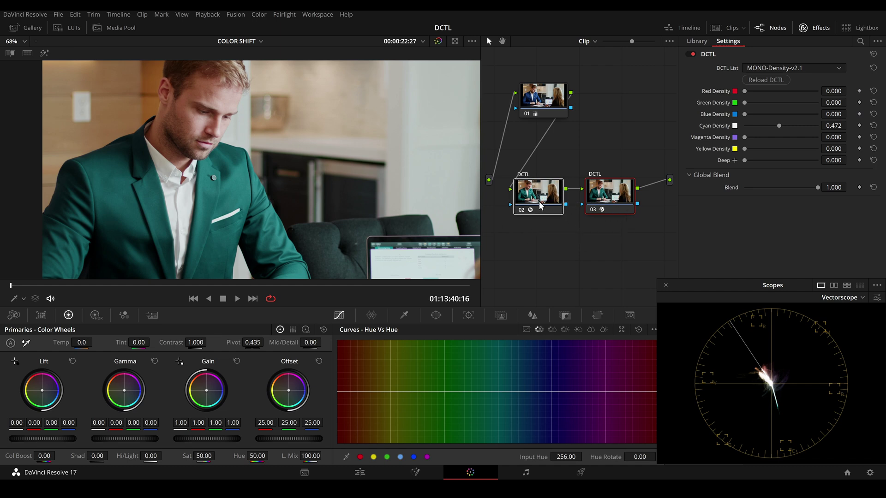
key(ctrl+d)
key(ctrl+d)
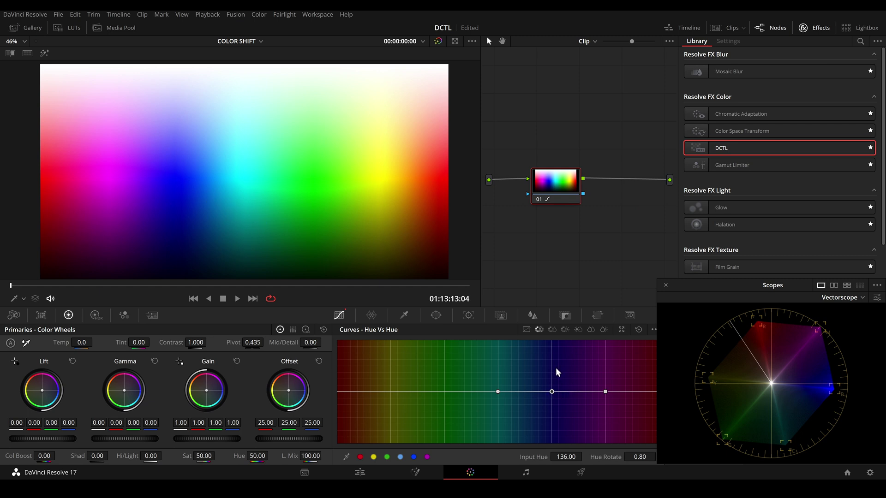
Raise the blue point of the spectrum's Hue Vs Hue curve to input hue 131.36 and hue rotate 76.00, and lower it partway
mouse_move(551, 390)
mouse_down()
mouse_move(552, 367)
mouse_move(552, 387)
mouse_up()
scroll(187, 180, up, 3)
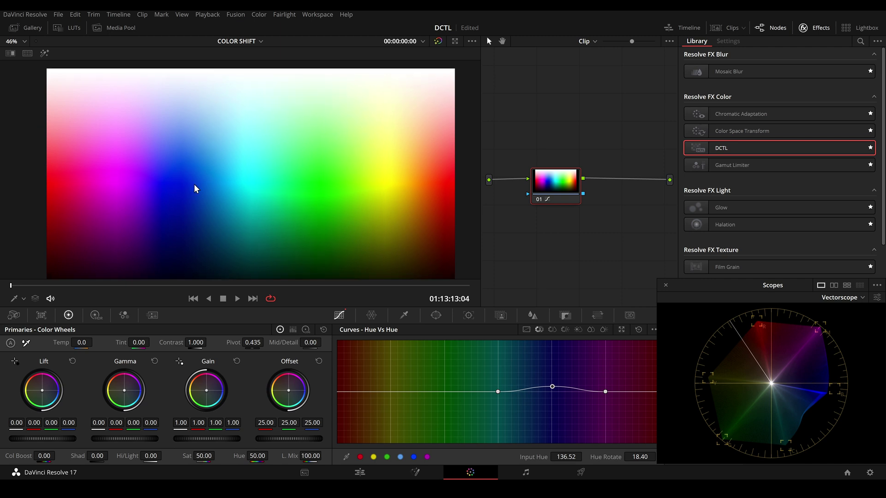
scroll(198, 190, up, 2)
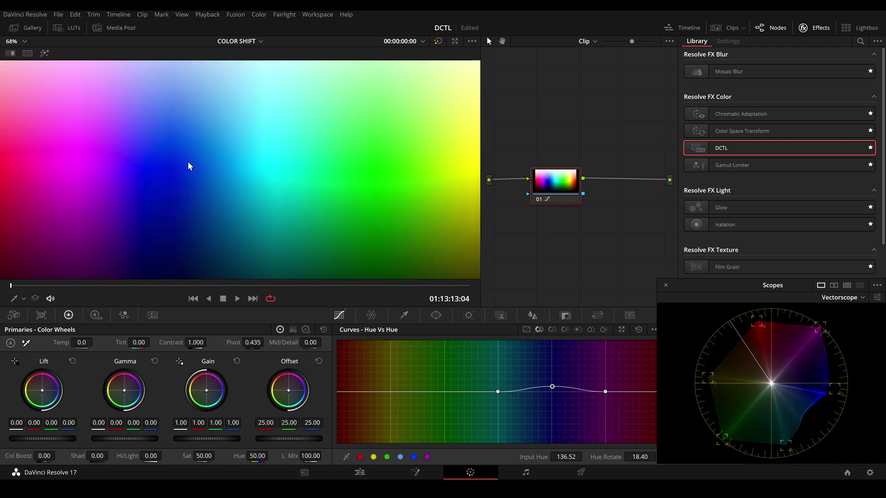
drag(554, 385, 547, 370)
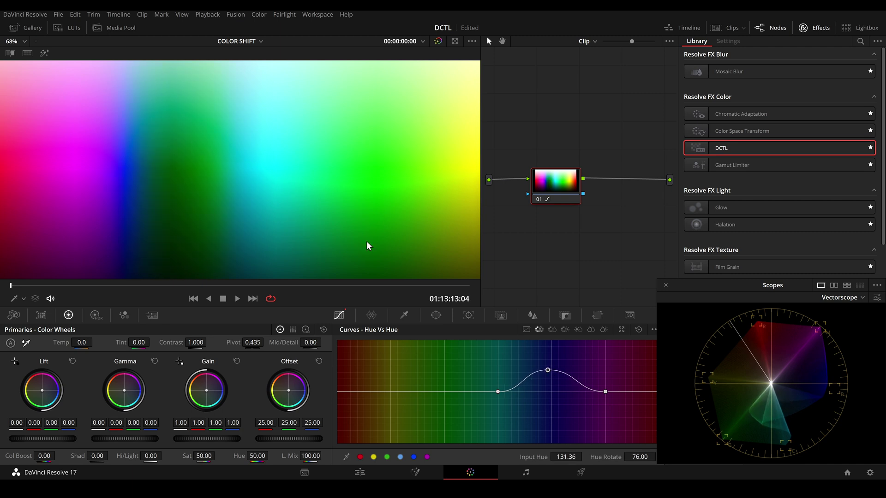
drag(548, 370, 554, 377)
Reposition and enlarge the Vectorscope window and lower the blue point of the Hue Vs Hue curve further
drag(799, 284, 666, 175)
drag(752, 356, 805, 398)
drag(685, 182, 763, 212)
drag(554, 377, 549, 384)
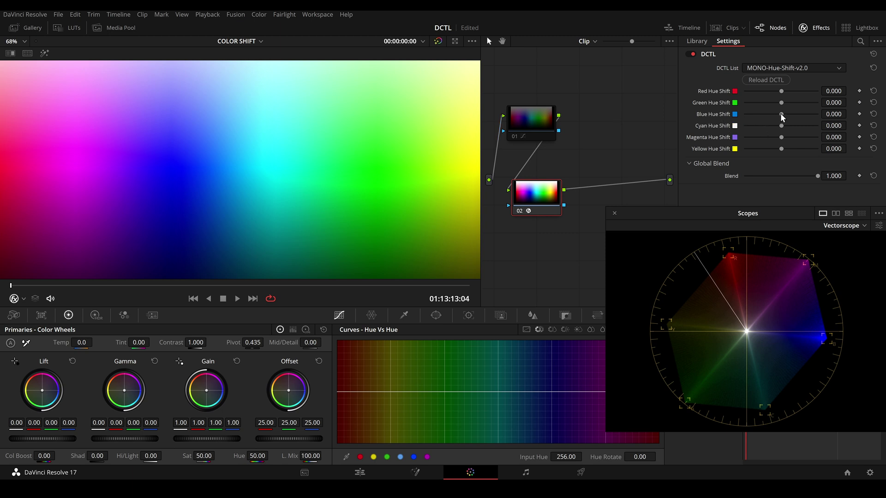
Vary Blue Hue Shift between -0.635 and -0.560 on the spectrum with MONO-Hue-Shift-v2.0 in node 02
drag(781, 114, 757, 116)
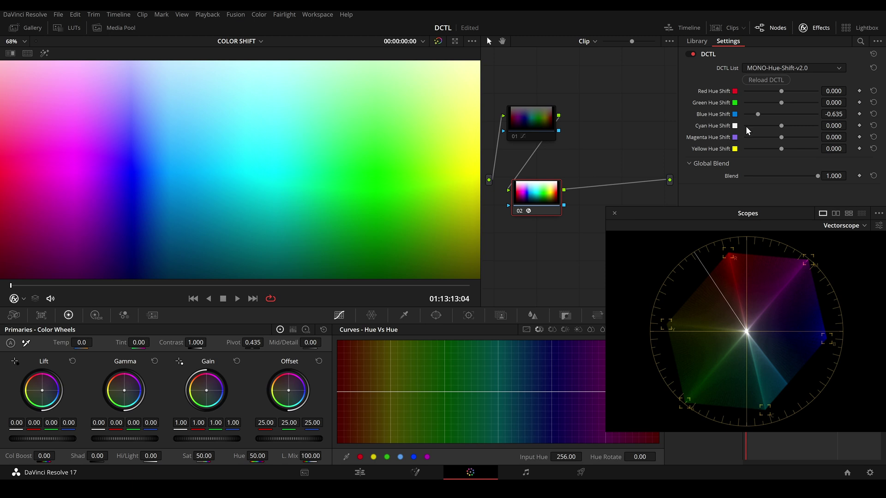
drag(757, 114, 717, 115)
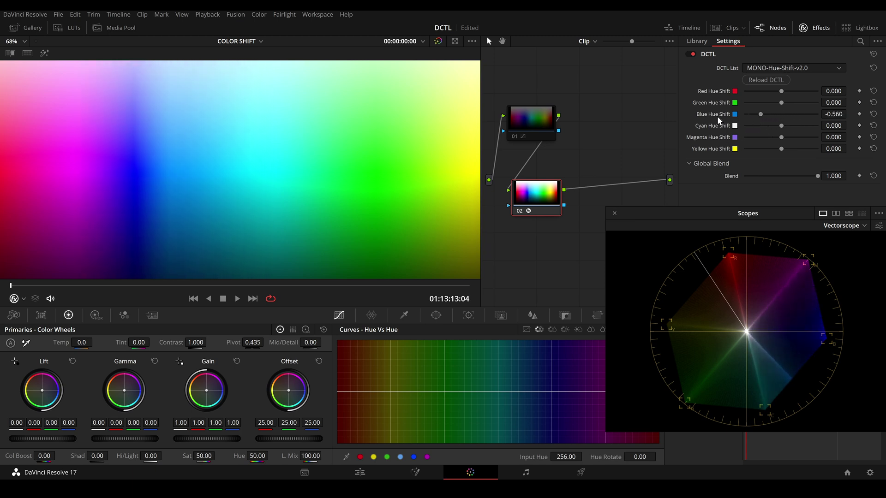
Switch node 02 to the MONO-Hue-Shift-T-A-v2.0 DCTL and set Blue Hue Shift to -0.786
click(797, 68)
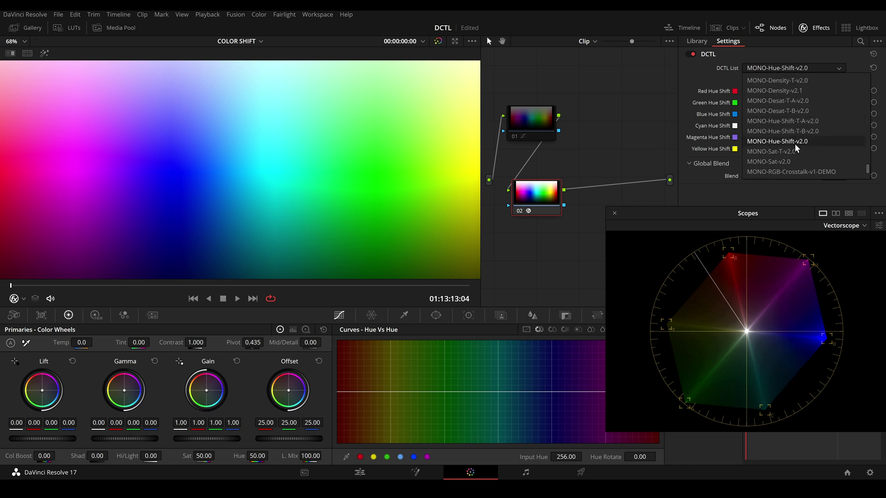
click(796, 121)
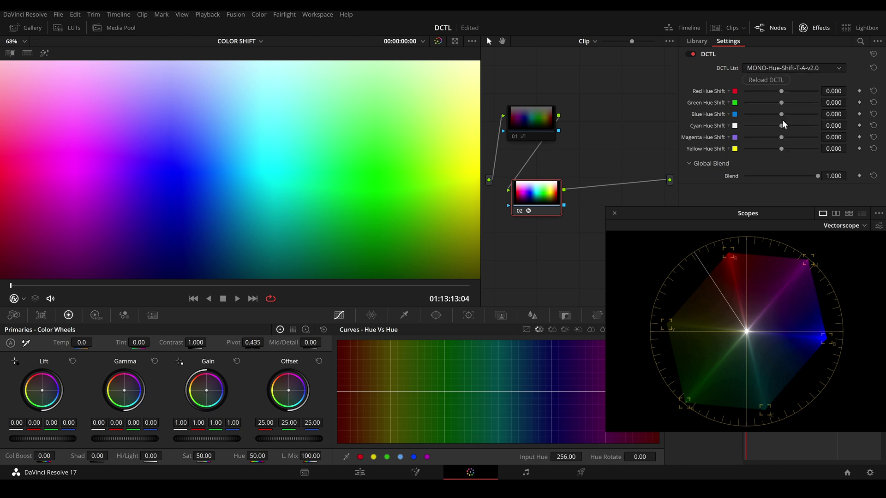
drag(781, 115, 751, 123)
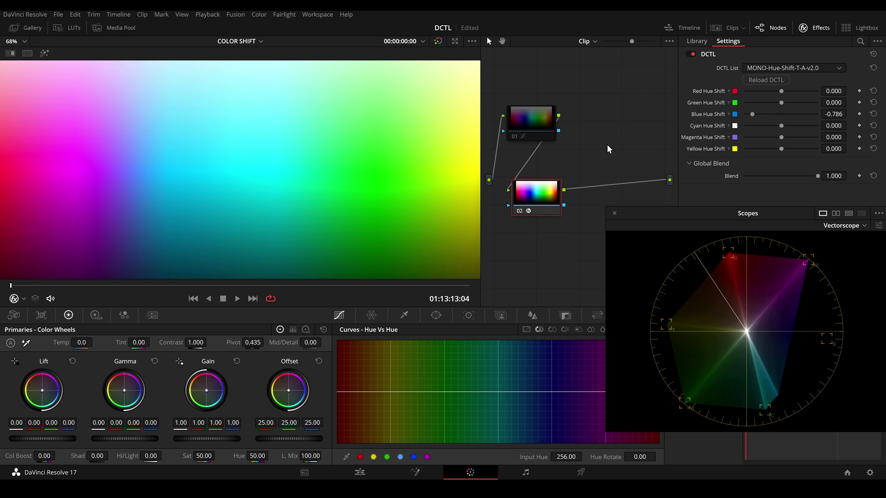
scroll(184, 217, down, 2)
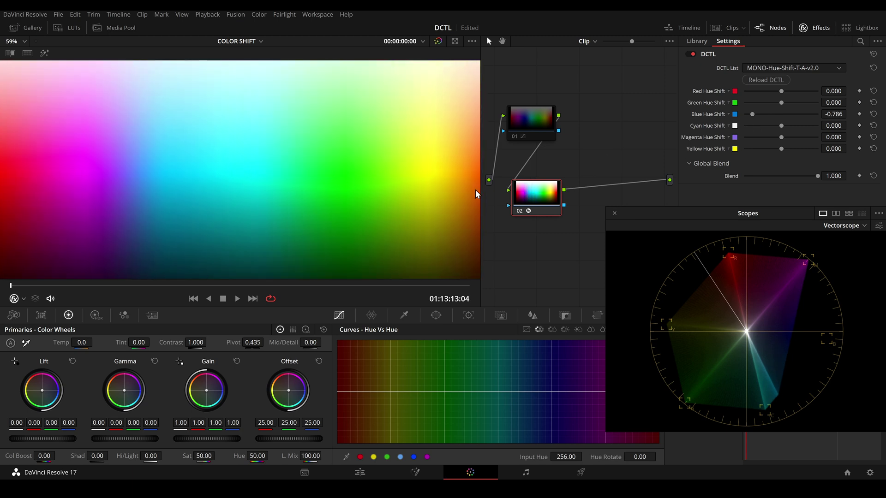
Add serial node 03 with MONO-Density-v2.1 and set Cyan Density to 0.937 and Deep to 0.384
key(alt+s)
drag(563, 182, 592, 175)
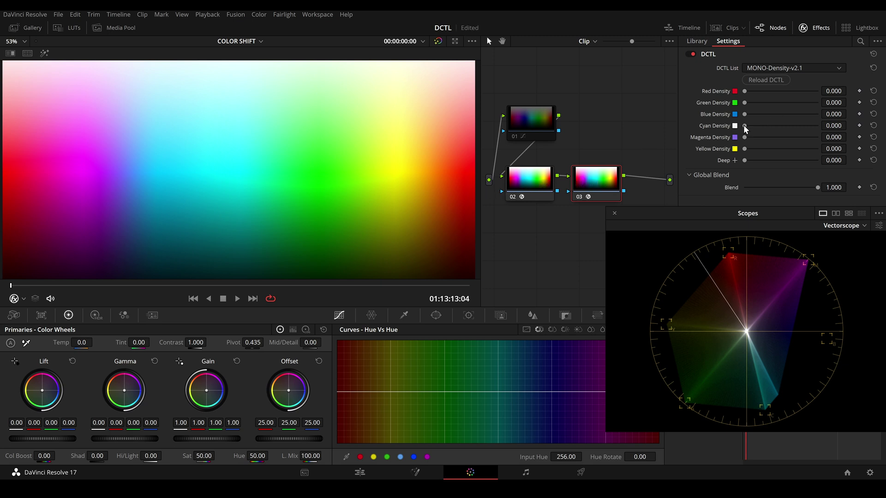
drag(744, 126, 813, 128)
scroll(283, 206, down, 1)
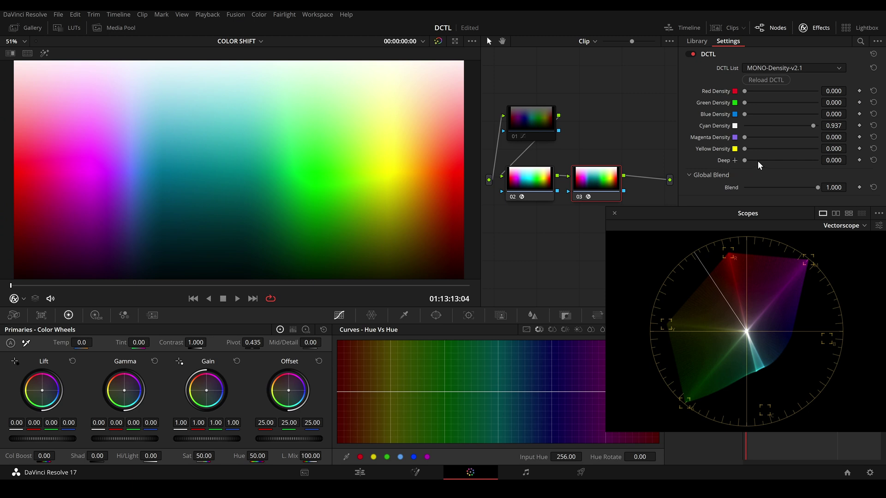
drag(745, 159, 772, 163)
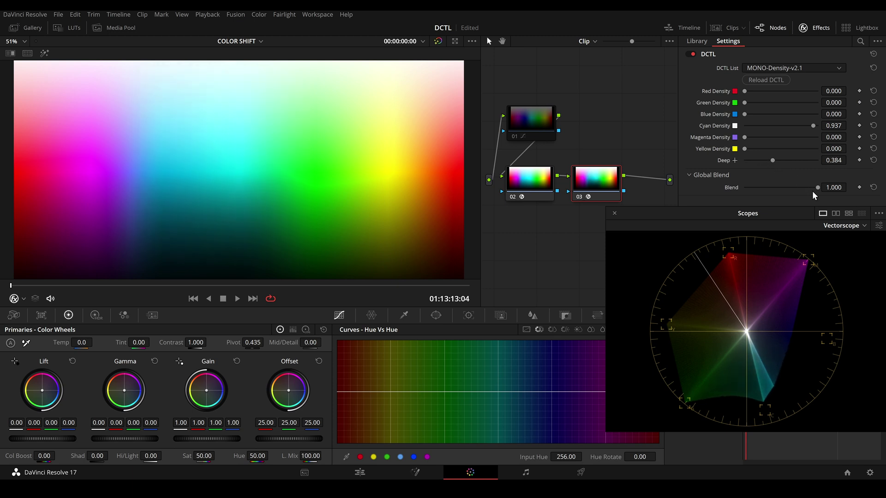
Reset Deep to 0.000 and vary the Global Blend of node 03, including 0.918, on the spectrum
mouse_move(816, 187)
mouse_down()
mouse_move(757, 193)
mouse_move(814, 187)
mouse_up()
mouse_move(815, 187)
mouse_down()
mouse_move(729, 188)
mouse_move(813, 187)
mouse_up()
double_click(772, 160)
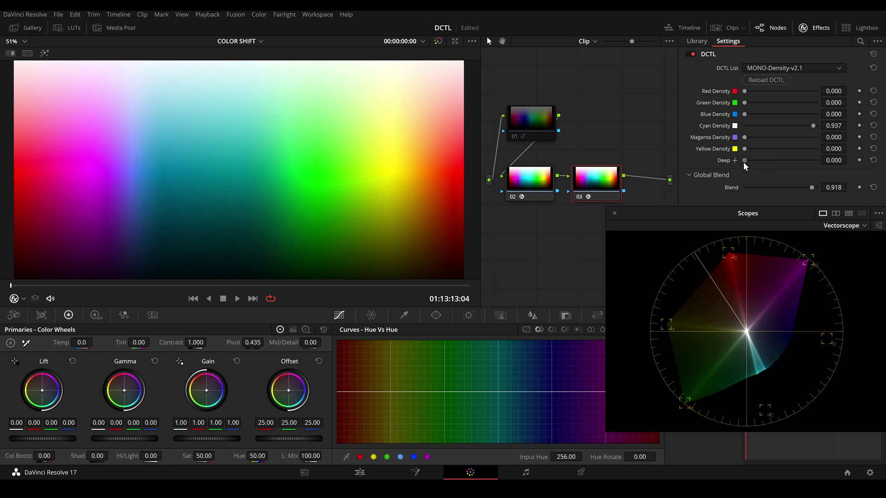
mouse_move(805, 188)
mouse_down()
mouse_move(738, 190)
mouse_move(818, 190)
mouse_up()
drag(815, 188, 793, 193)
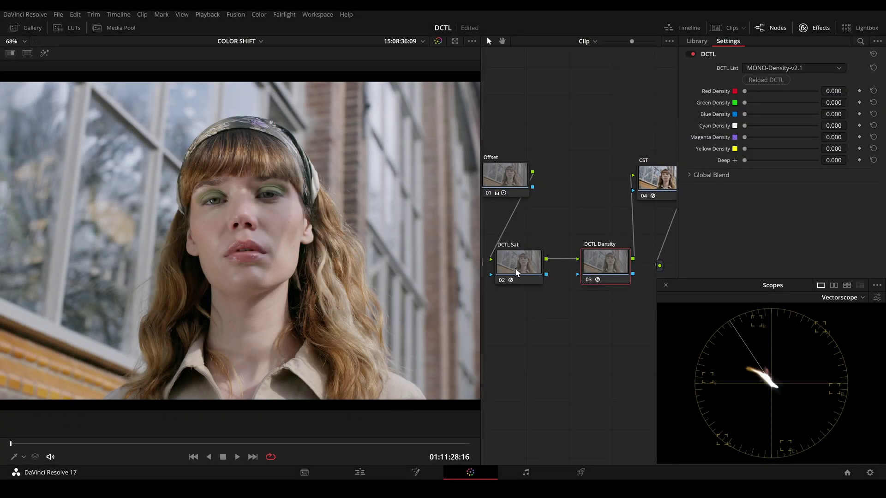
Set Red Sat to 0.598 and Yellow Sat to 0.591 in the DCTL Sat node of the headscarf portrait
scroll(313, 270, down, 3)
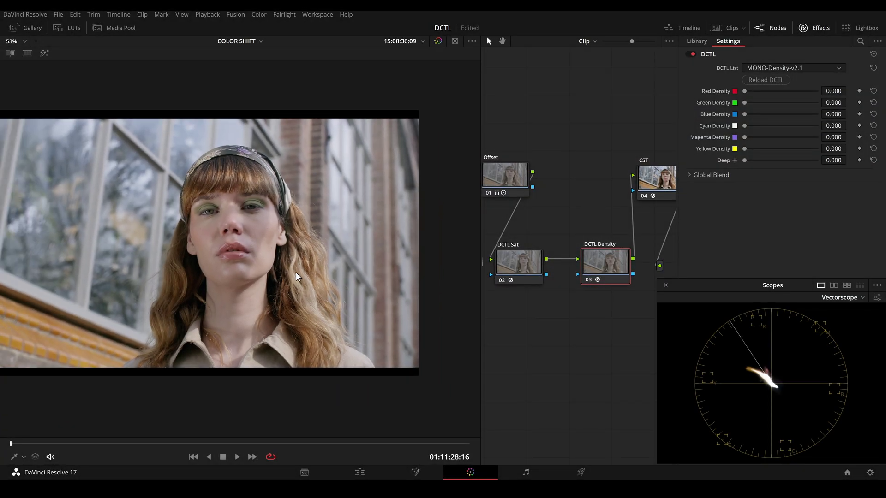
scroll(332, 288, up, 2)
click(516, 270)
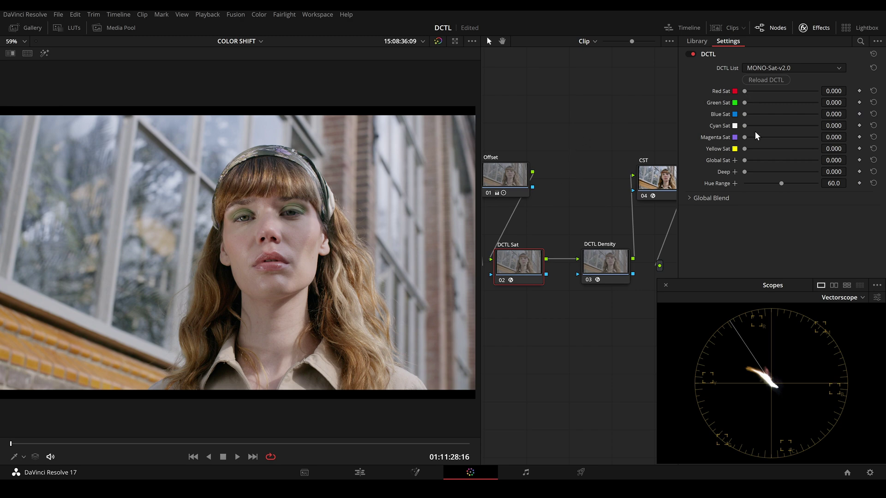
mouse_move(746, 159)
mouse_down()
mouse_move(803, 162)
mouse_move(741, 162)
mouse_up()
drag(748, 95, 788, 91)
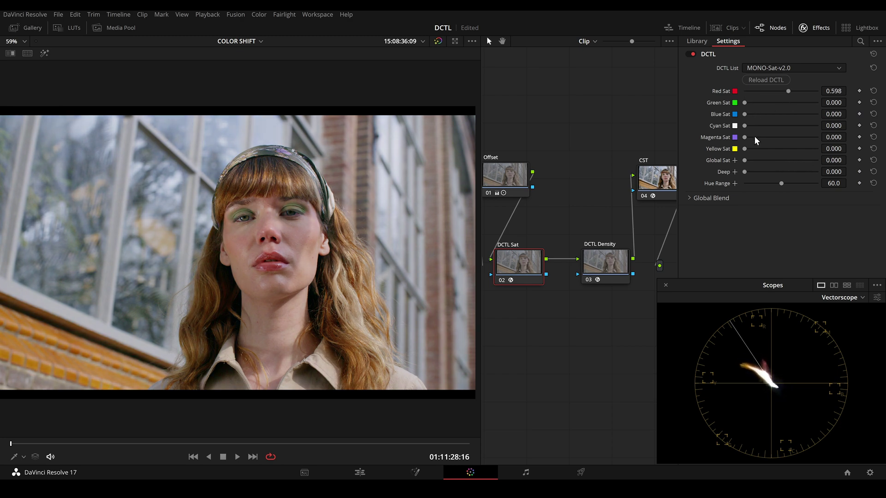
drag(744, 149, 788, 152)
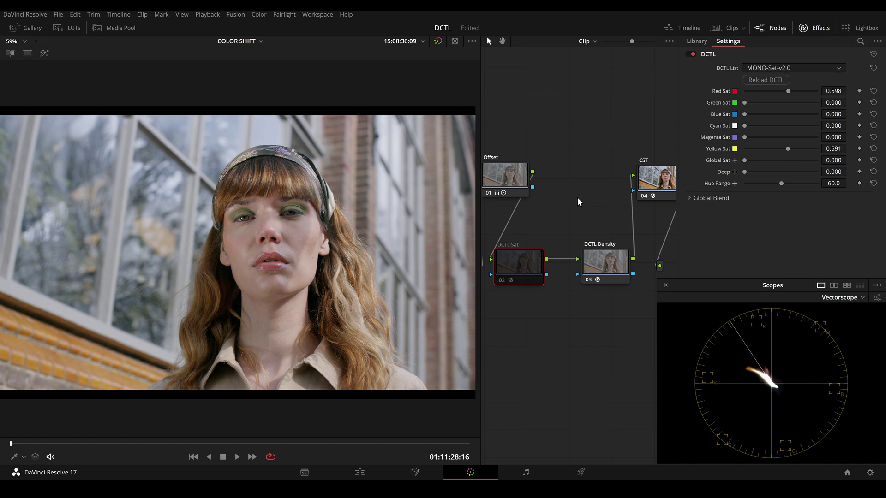
Set Red Density to 0.465, Yellow Density to 0.529 and Deep to 0.711 in the DCTL Density node and expand Global Blend
scroll(414, 228, up, 1)
click(600, 257)
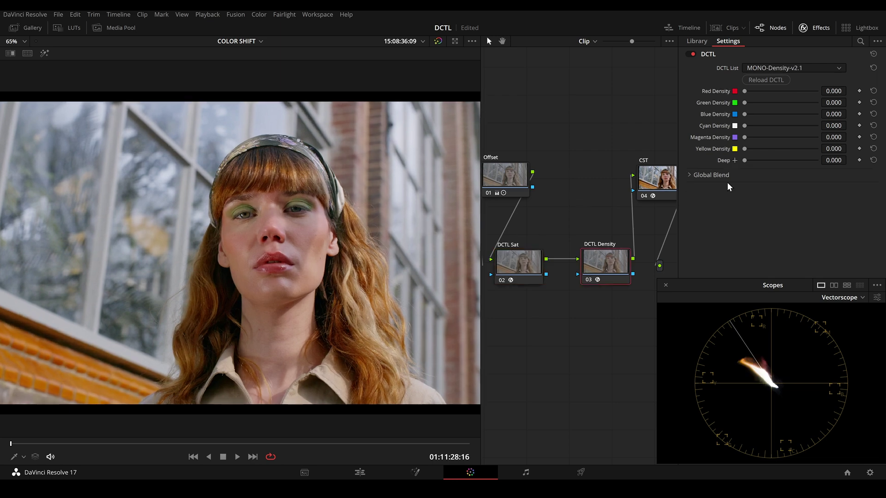
drag(744, 91, 778, 92)
drag(746, 159, 796, 159)
drag(744, 149, 781, 147)
click(729, 175)
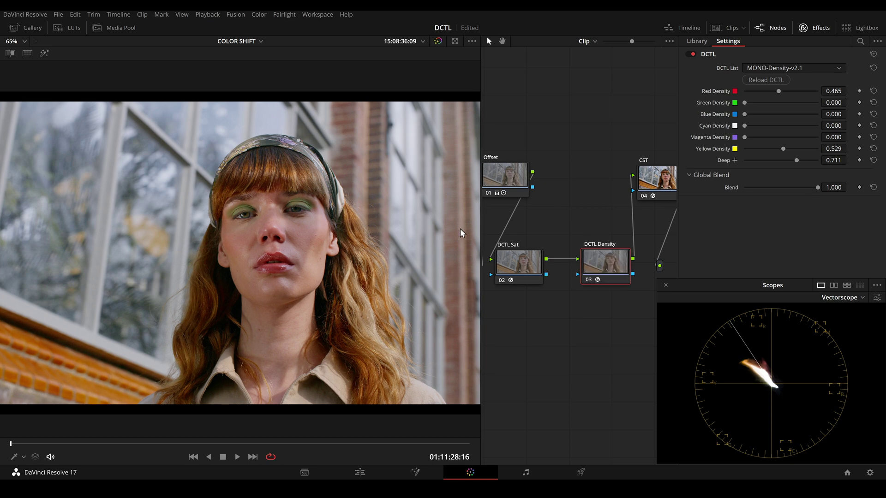
Raise Deep to 0.855 in the DCTL Density node and examine the portrait's face and hair up close
scroll(347, 240, down, 2)
scroll(345, 230, up, 2)
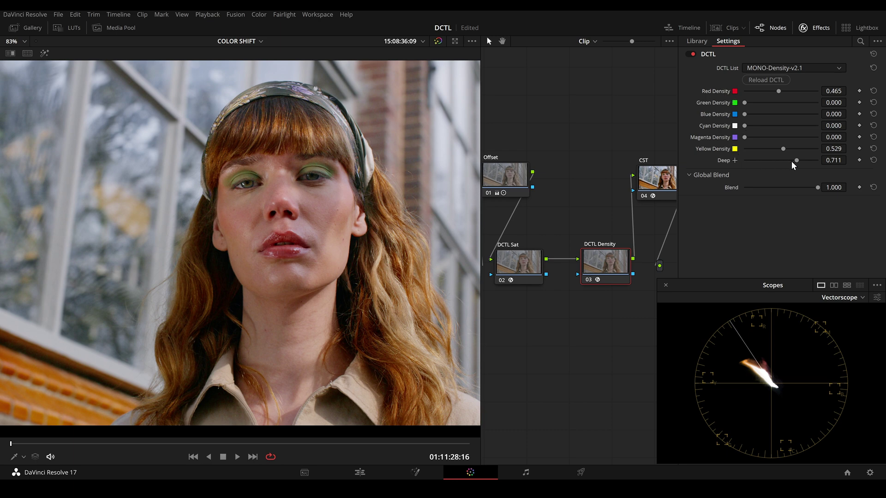
mouse_move(797, 160)
mouse_down()
mouse_move(751, 163)
mouse_move(802, 164)
mouse_up()
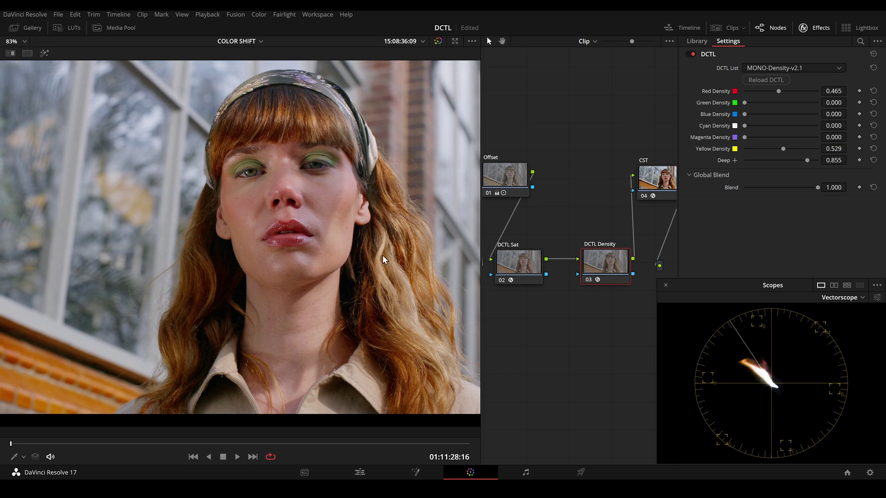
scroll(380, 256, up, 2)
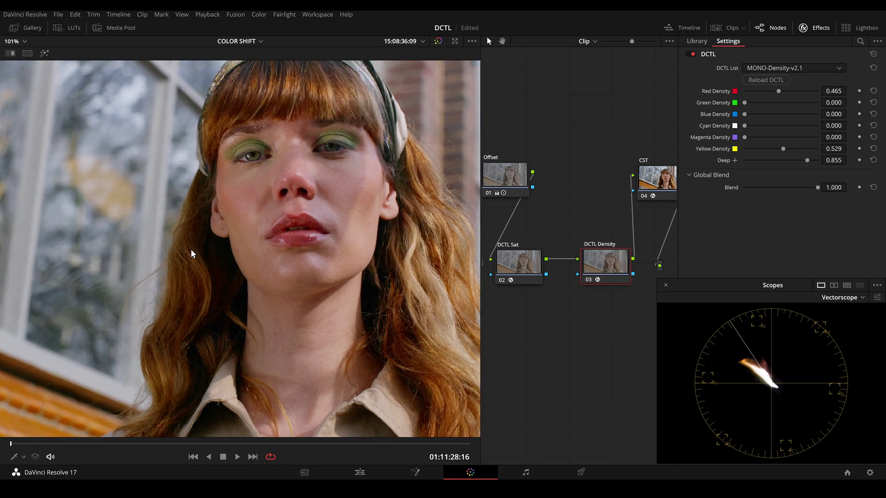
scroll(188, 254, up, 2)
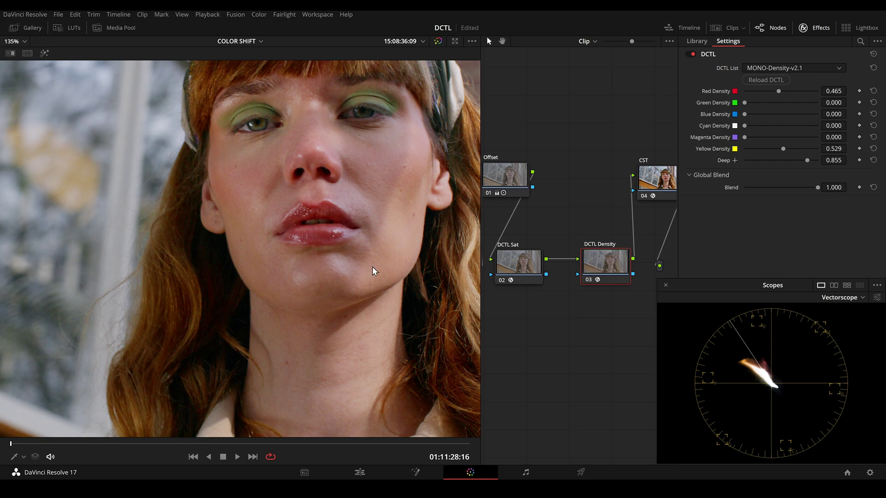
scroll(391, 258, down, 4)
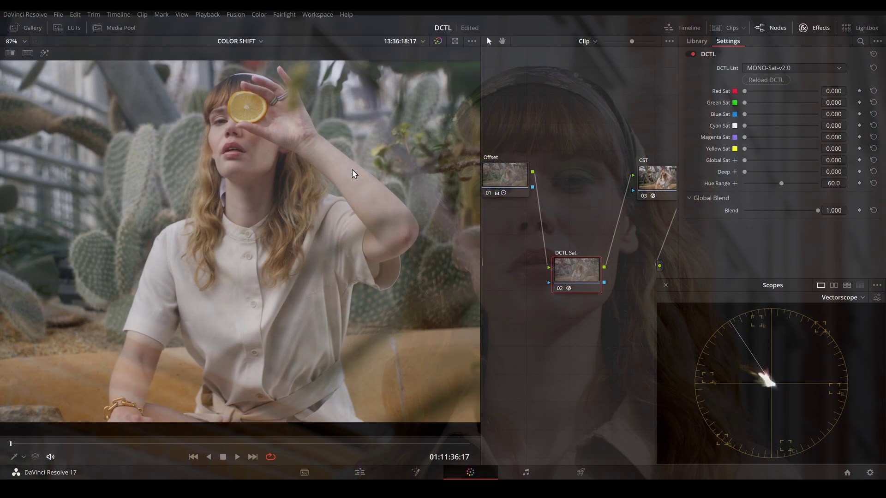
Set Yellow Sat to 0.780 in the DCTL Sat node of the clip with the orange slice
scroll(295, 203, down, 2)
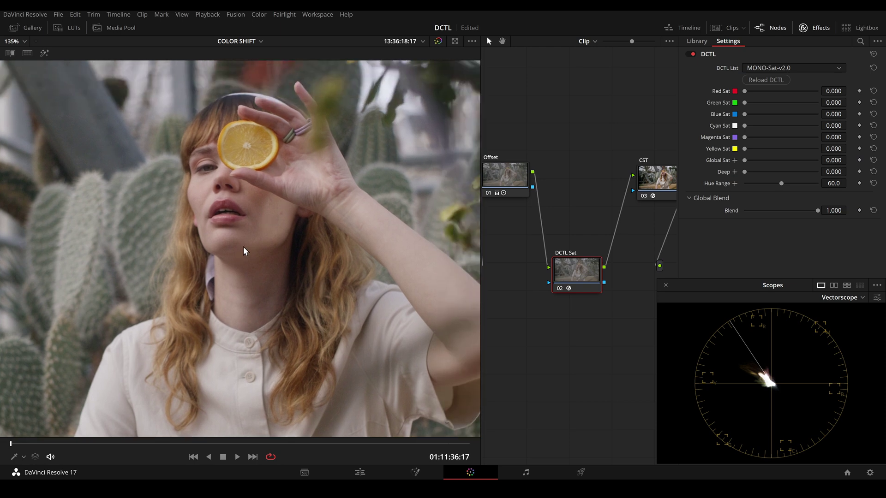
drag(745, 149, 803, 156)
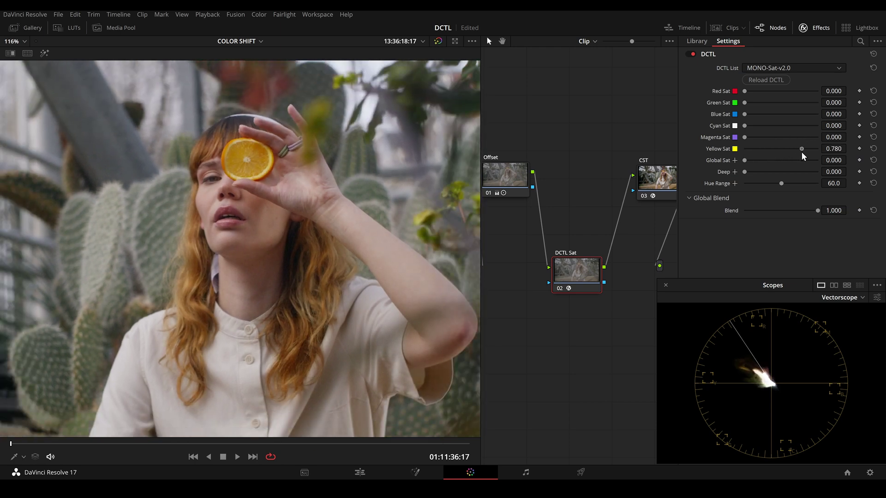
Set Red Sat to 0.617 and Global Sat to 0.157 in the DCTL Sat node of the orange-slice portrait
mouse_move(744, 91)
mouse_down()
mouse_move(796, 92)
mouse_move(775, 97)
mouse_move(790, 99)
mouse_up()
scroll(355, 244, down, 3)
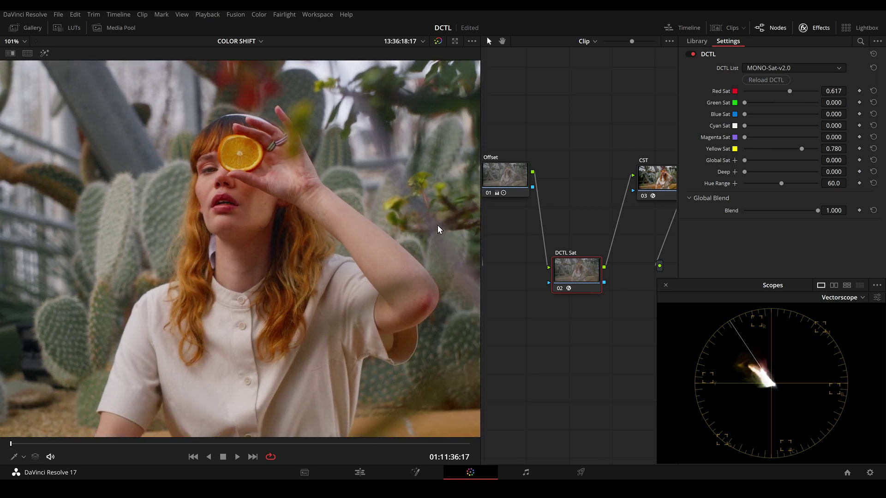
drag(745, 160, 755, 161)
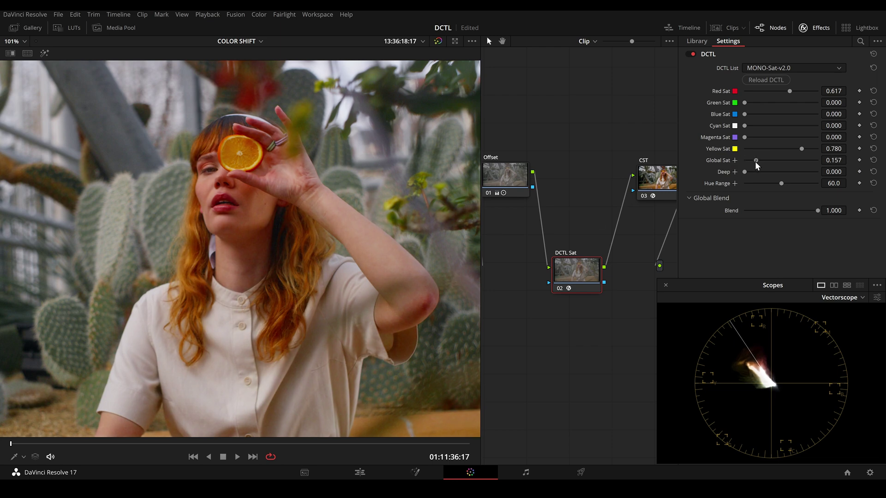
Compare the orange-slice portrait full screen with the grade bypassed and enabled
scroll(300, 286, down, 2)
key(ctrl+f)
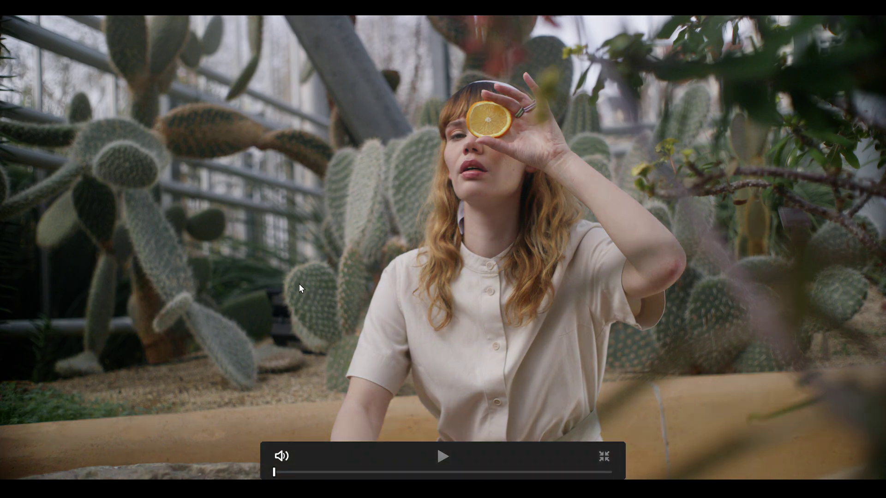
key(shift+d)
key(ctrl+f)
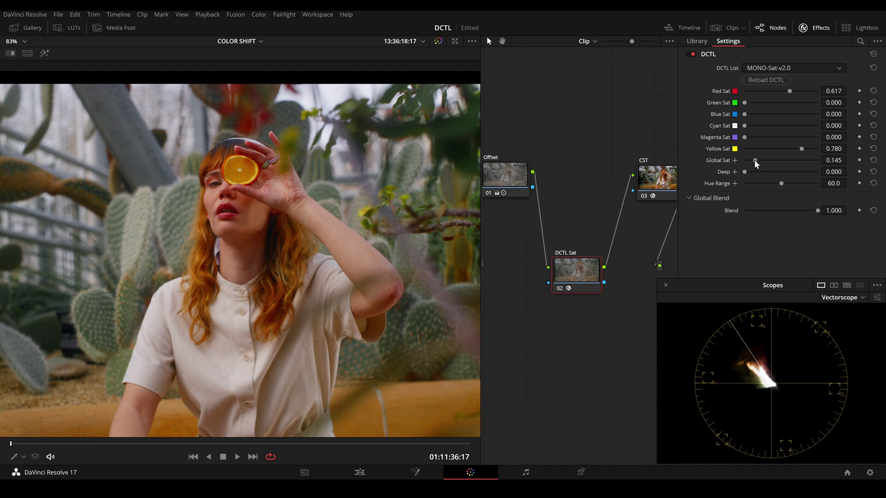
Set Global Sat to 0.207 and Deep to 0.529, and compare the portrait with the DCTL Sat node off and on
mouse_move(755, 161)
mouse_down()
mouse_move(741, 162)
mouse_move(769, 172)
mouse_up()
scroll(374, 236, up, 5)
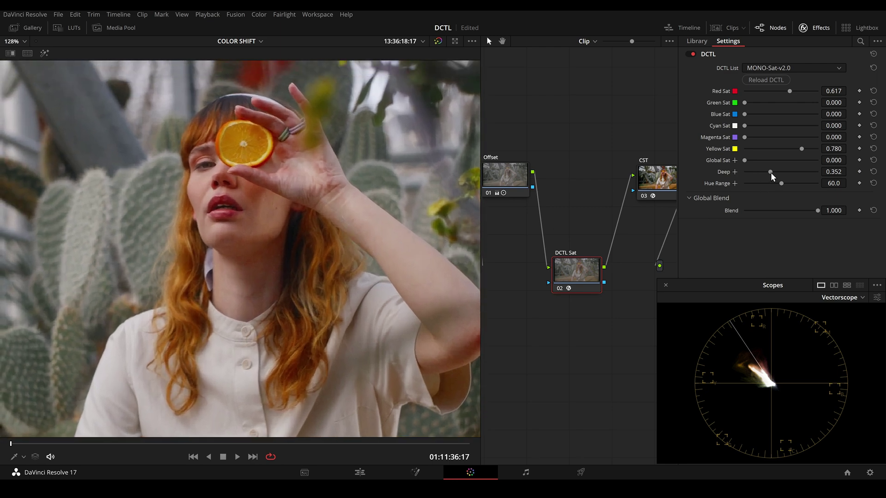
drag(746, 159, 783, 172)
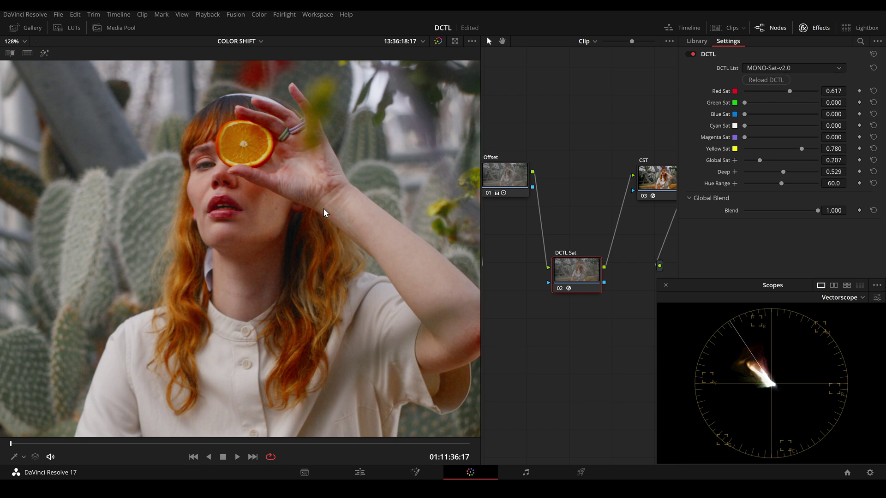
key(ctrl+d)
key(ctrl+d)
Raise Deep to 0.754 in the DCTL Sat node and check it with the node off and on
drag(784, 171, 800, 172)
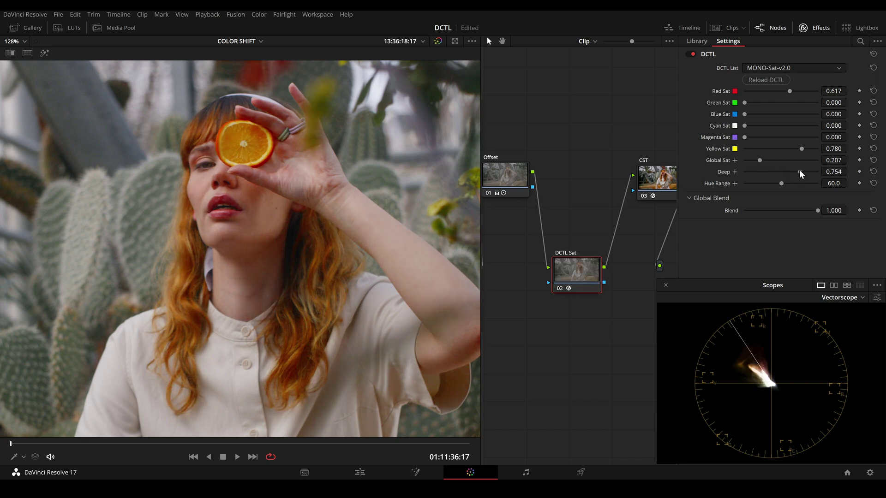
key(ctrl+d)
key(ctrl+d)
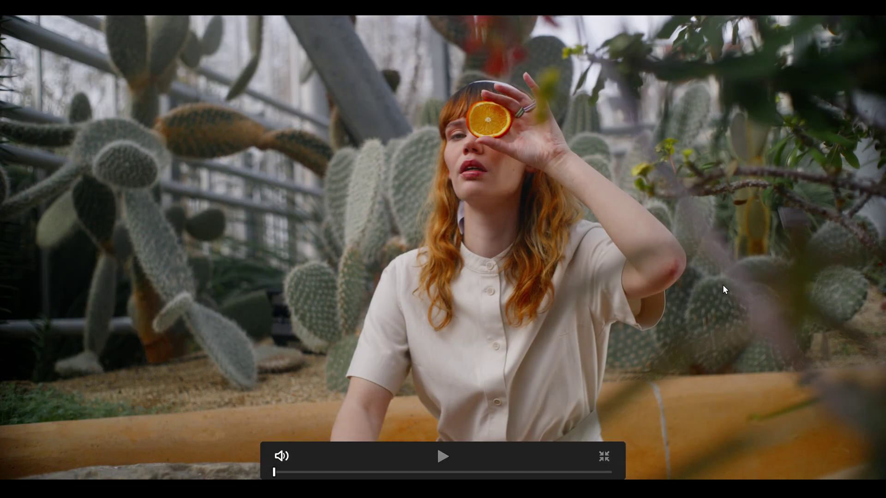
Compare the portrait full screen with the DCTL Sat node off and on, and play the clip
key(ctrl+d)
key(ctrl+d)
key(ctrl+d)
key(ctrl+d)
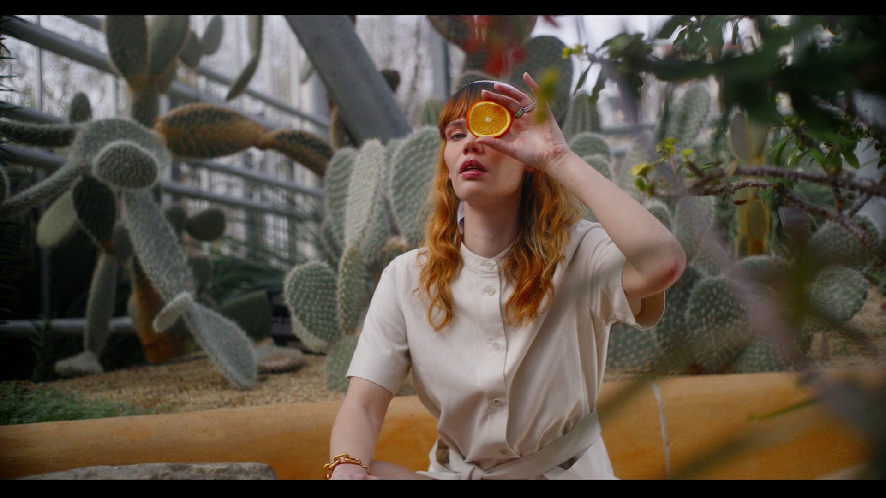
key(space)
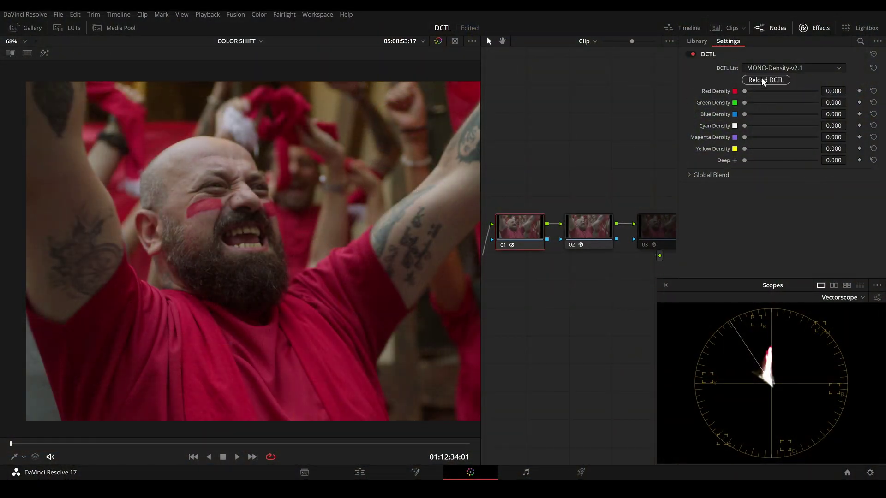
Load MONO-Density-T-v2.0 in node 01 of the cheering man's clip, set Red Density to 0.793 and expand Global Blend
click(779, 67)
click(789, 161)
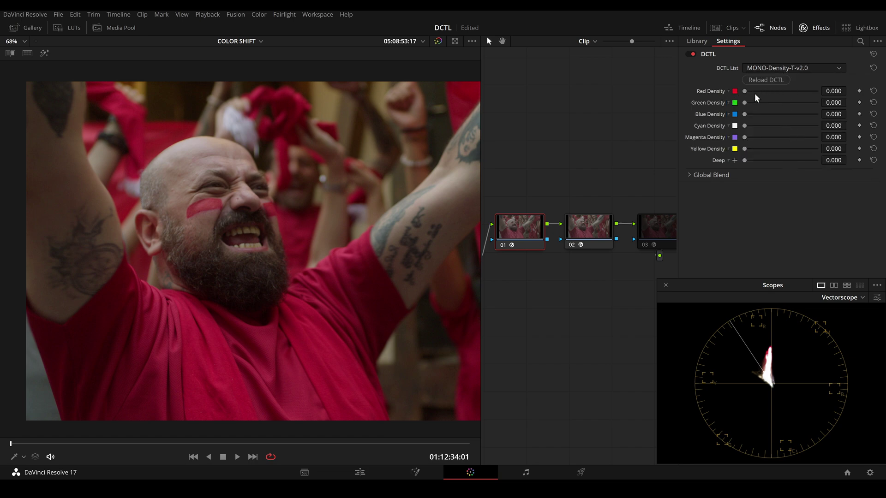
drag(746, 91, 802, 95)
click(725, 176)
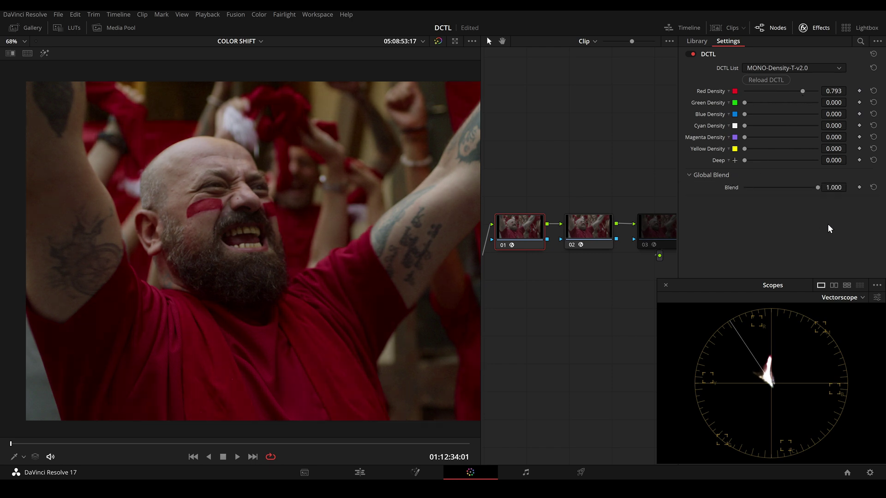
Test a stronger Red Density with different Deep values and a Global Blend of 0.905 in MONO-Density-T-v2.0
mouse_move(818, 187)
mouse_down()
mouse_move(741, 193)
mouse_move(814, 195)
mouse_up()
drag(814, 195, 810, 195)
drag(745, 160, 811, 192)
drag(799, 162, 744, 163)
drag(802, 91, 807, 91)
mouse_move(812, 190)
mouse_down()
mouse_move(743, 194)
mouse_move(811, 197)
mouse_up()
Switch node 01 back to MONO-Density-v2.1 and set Red Density to 0.817
click(765, 80)
click(786, 68)
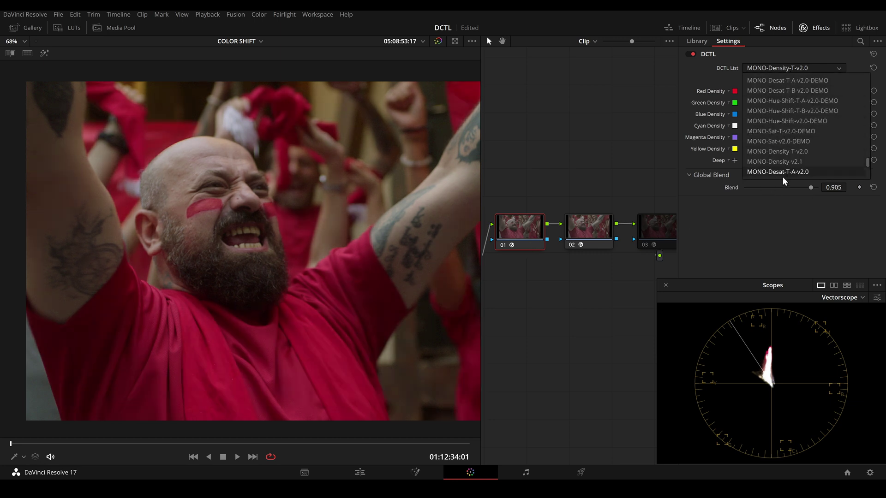
click(783, 162)
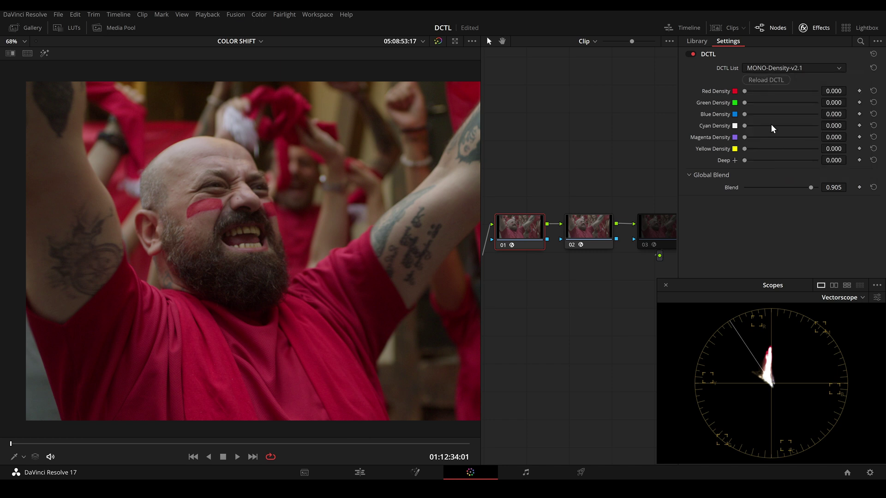
drag(745, 91, 804, 92)
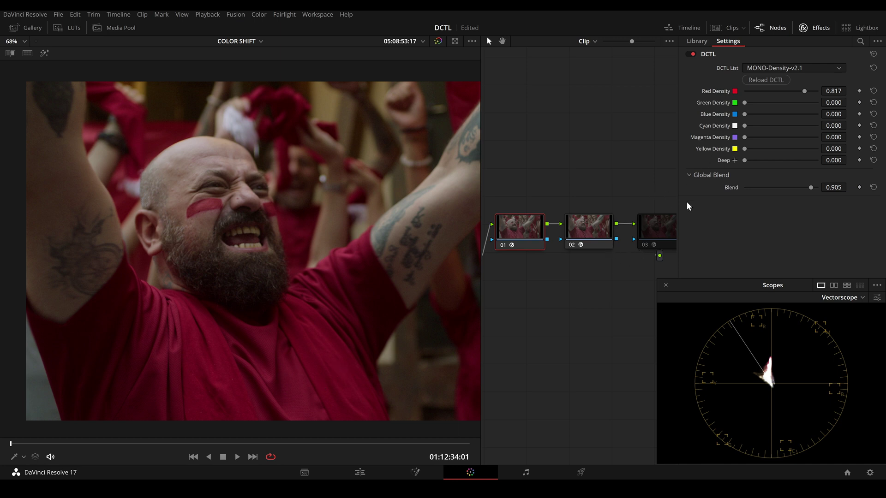
Set Deep to 0.824 in node 01, and raise Red Density further and Global Blend to nearly full
mouse_move(812, 189)
mouse_down()
mouse_move(767, 190)
mouse_move(817, 189)
mouse_up()
drag(744, 160, 806, 165)
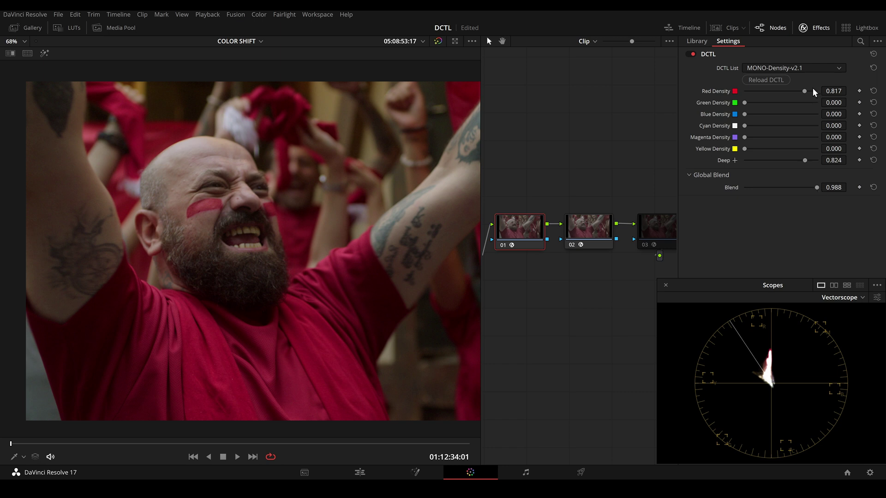
drag(806, 95, 813, 104)
mouse_move(817, 190)
mouse_down()
mouse_move(747, 198)
mouse_move(818, 188)
mouse_up()
Raise Red Sat and Global Blend in the MONO-Sat node 02 of the cheering man's clip
click(592, 231)
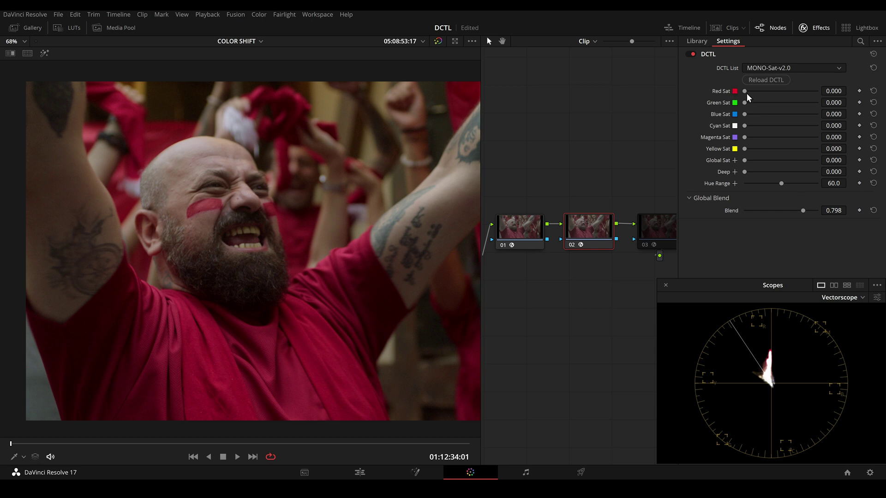
drag(745, 92, 774, 92)
mouse_move(802, 213)
mouse_down()
mouse_move(820, 215)
mouse_move(764, 215)
mouse_move(817, 217)
mouse_up()
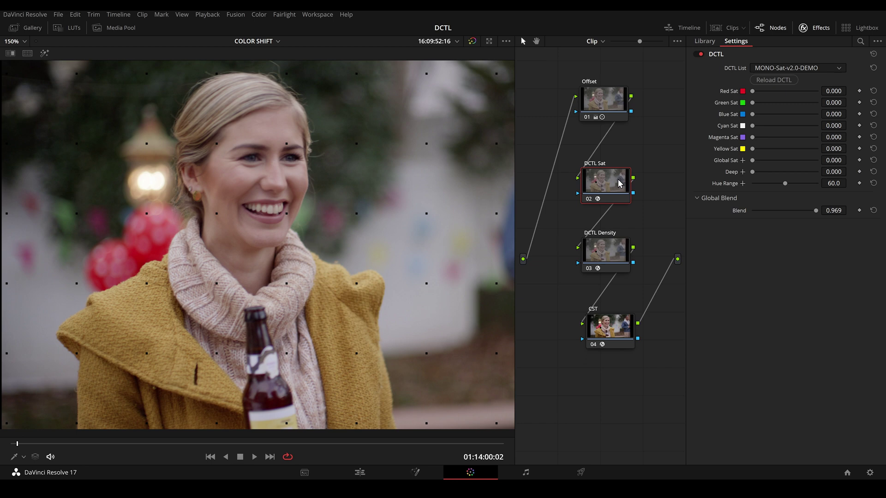
Raise Yellow Sat in the DCTL Sat node of the yellow-coat clip and set Red Density to 0.711 in the DCTL Density node
drag(752, 150, 801, 151)
click(618, 260)
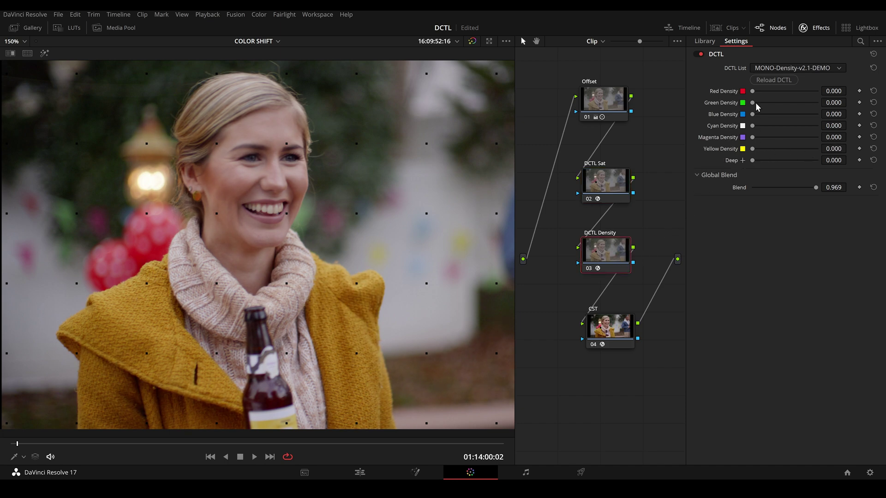
drag(754, 92, 799, 98)
Select the DCTL Sat and DCTL Density nodes, compare the shot with both off and on, and examine the yellow coat up close
drag(654, 174, 596, 257)
key(ctrl+d)
key(ctrl+d)
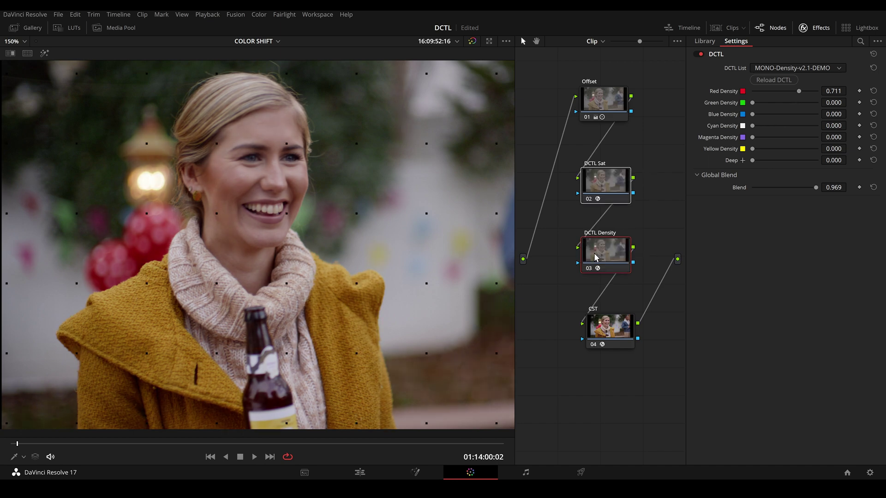
key(ctrl+d)
key(ctrl+d)
drag(401, 223, 279, 183)
scroll(364, 291, up, 6)
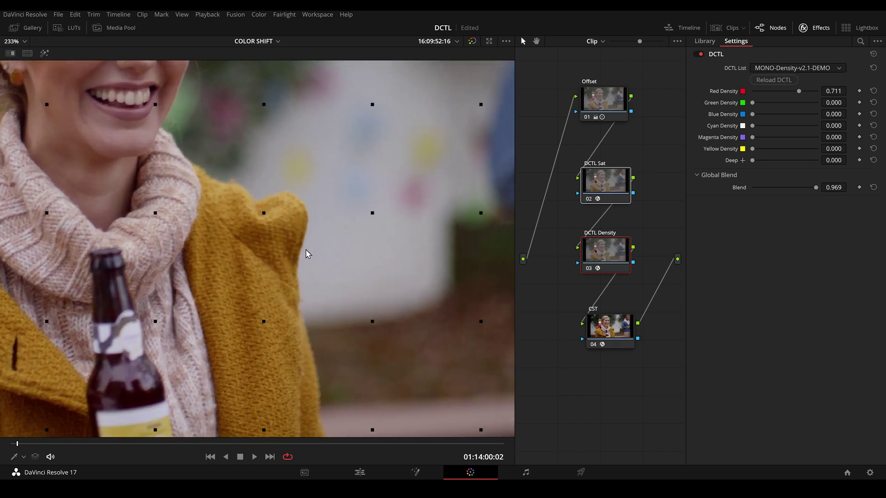